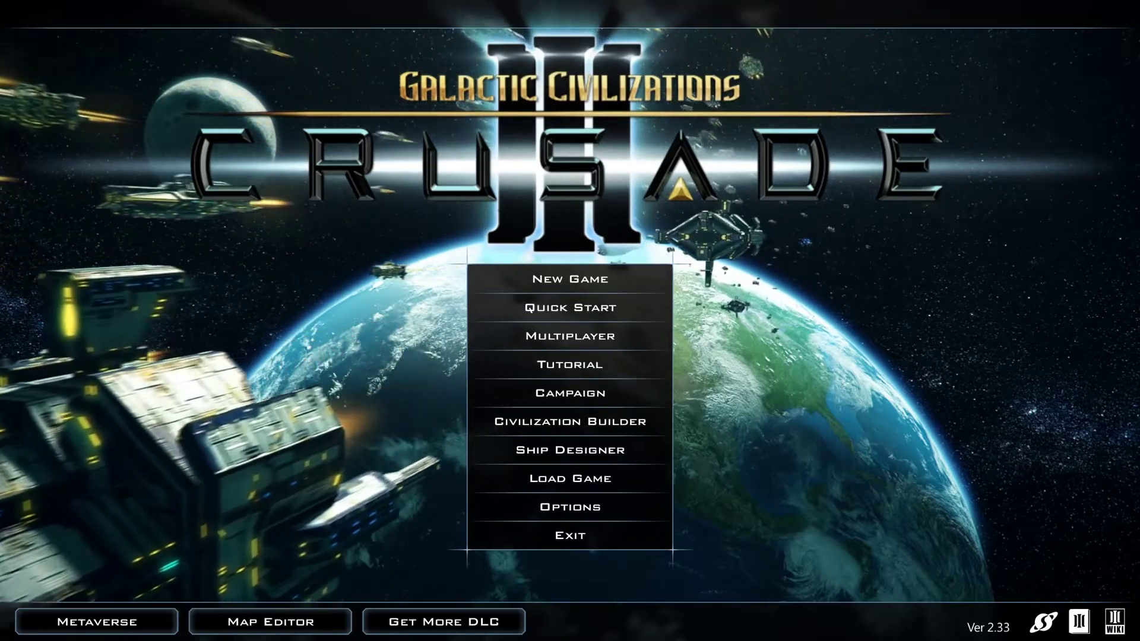
Step: In the Civilization Builder, select Mindweaver Collective and make an editable copy of it
click(610, 288)
drag(364, 181, 380, 430)
click(202, 436)
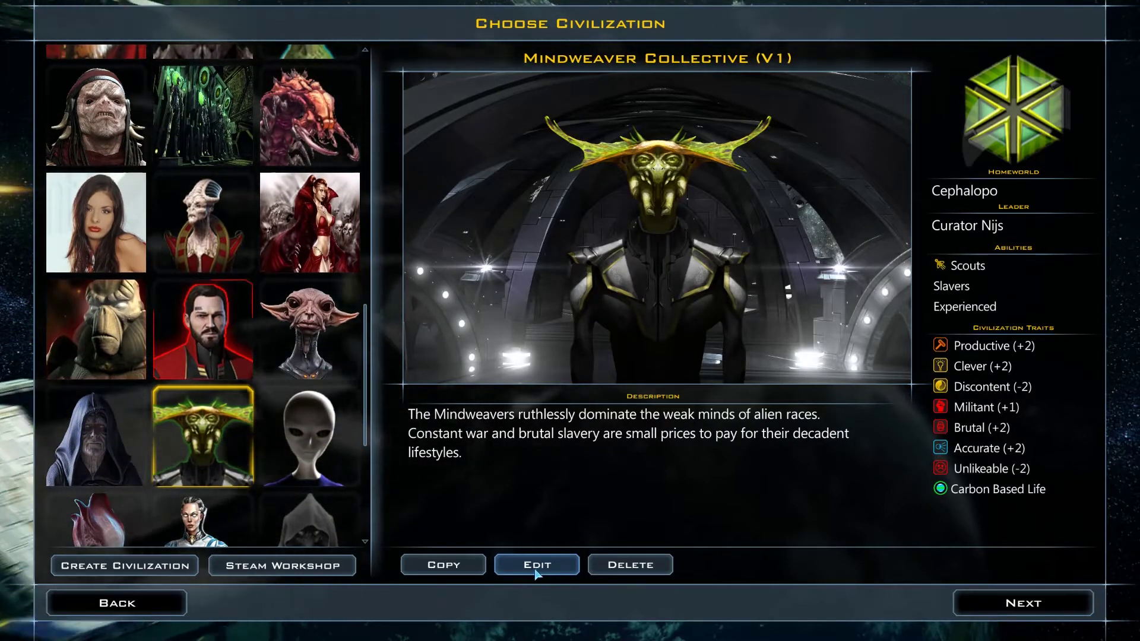
click(457, 569)
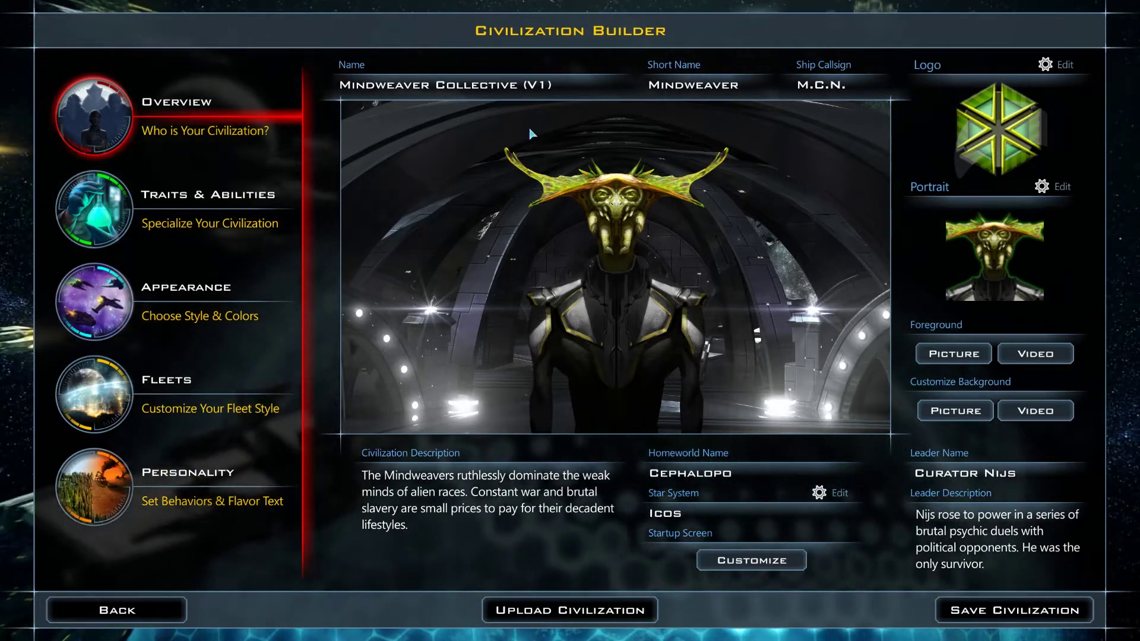
Step: Change the civilization name's version from (V1) to (V2)
click(555, 88)
key(BackSpace)
text(2)
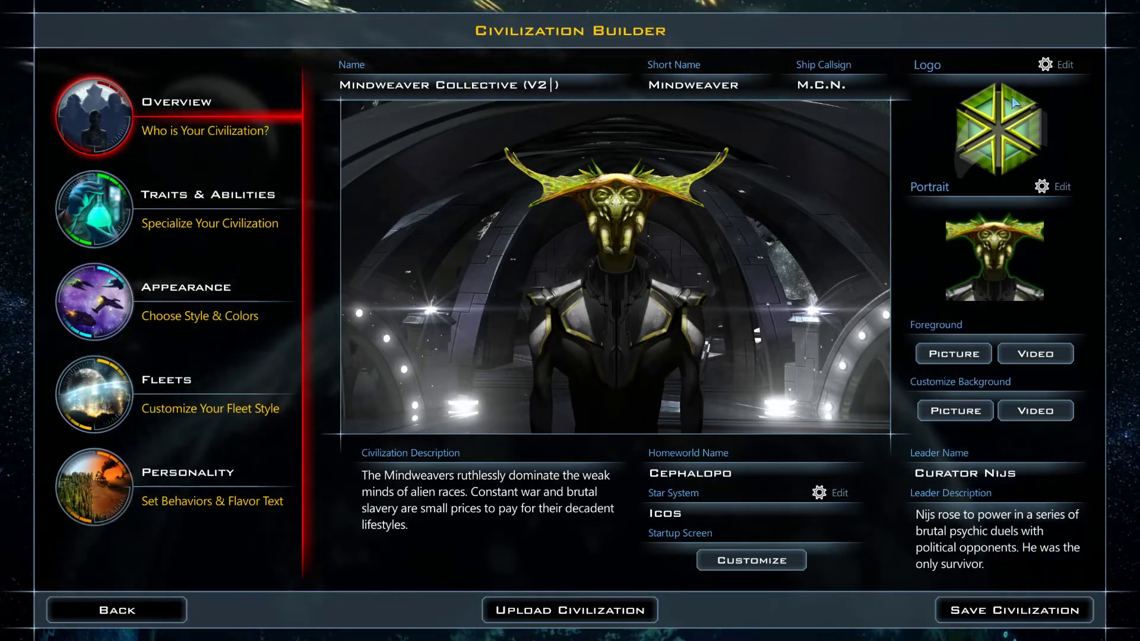
Step: Copy the Mindweaver logo, portrait and foreground PNGs into the game's Logos, Portraits and LeaderFGs folders
click(1053, 66)
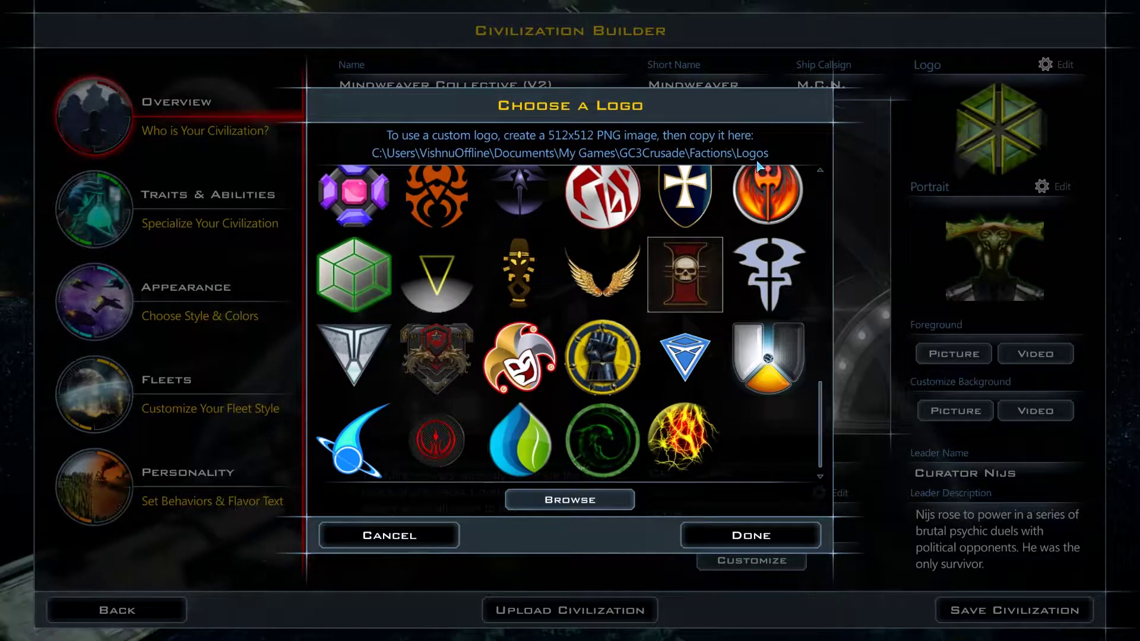
key(alt+Tab)
drag(830, 207, 830, 208)
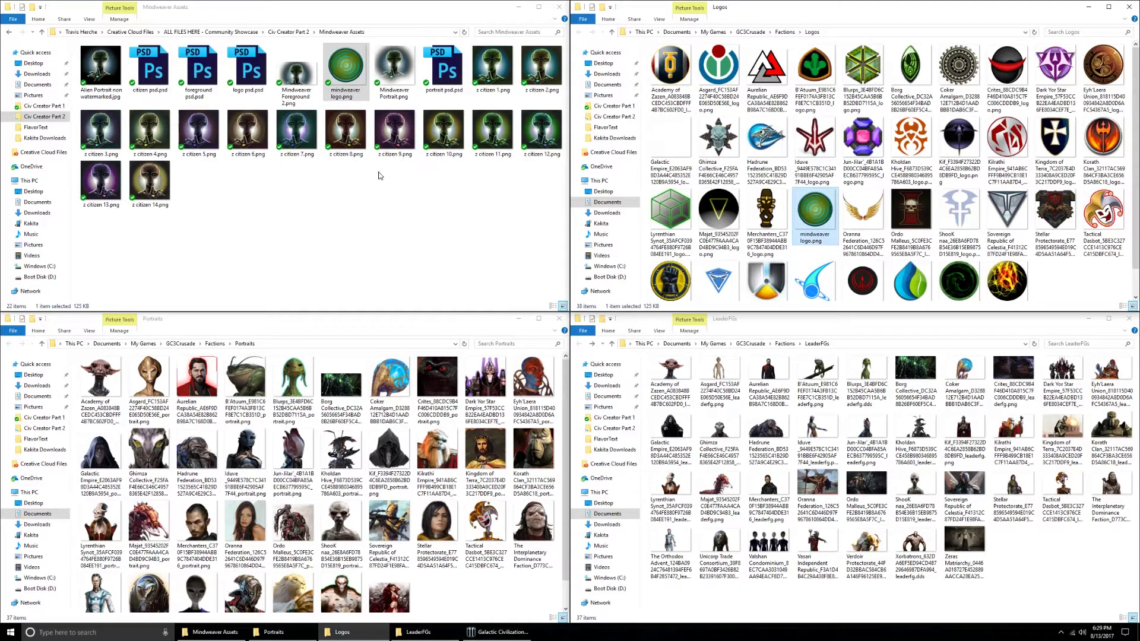
drag(418, 432, 427, 422)
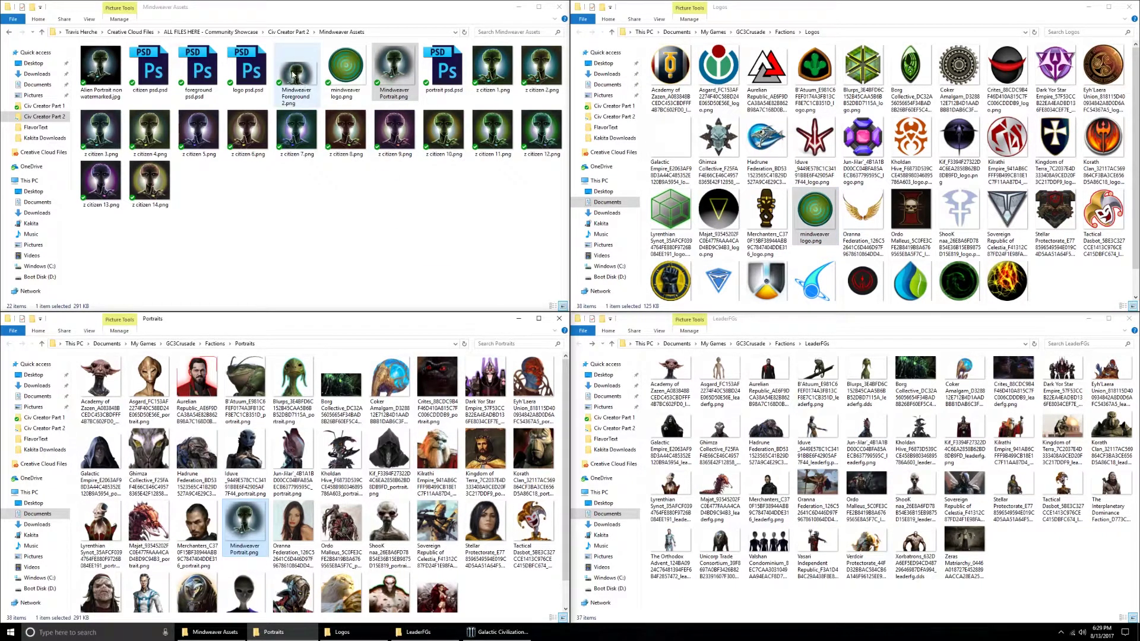
drag(959, 511, 971, 512)
click(496, 632)
click(1053, 63)
Step: Apply the teal spiral logo and the green alien leader portrait
click(603, 276)
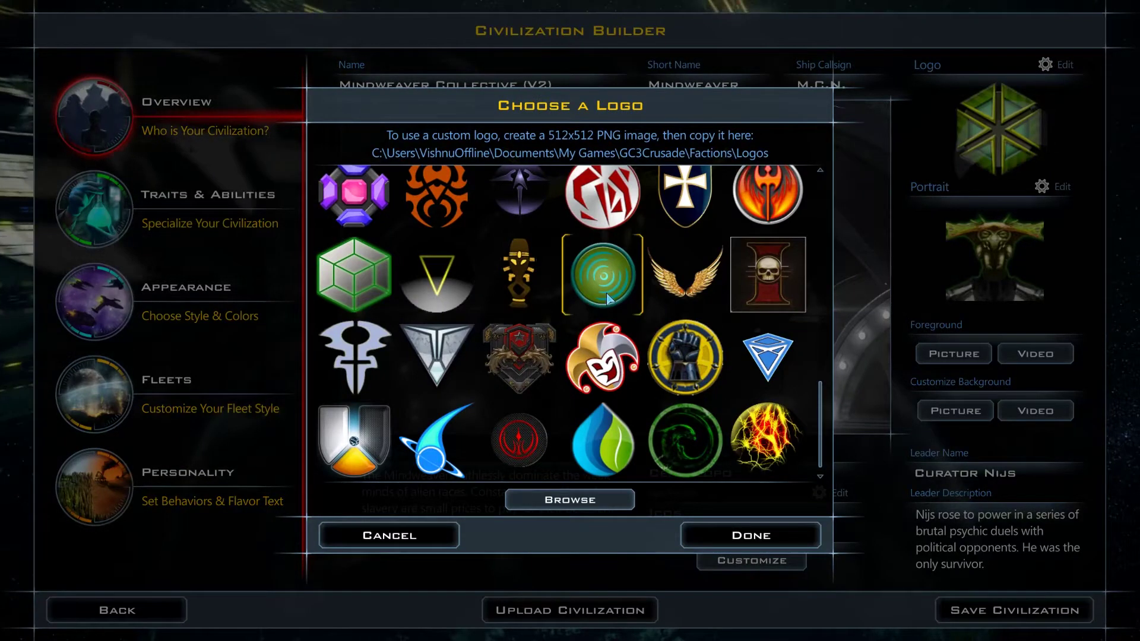
click(726, 535)
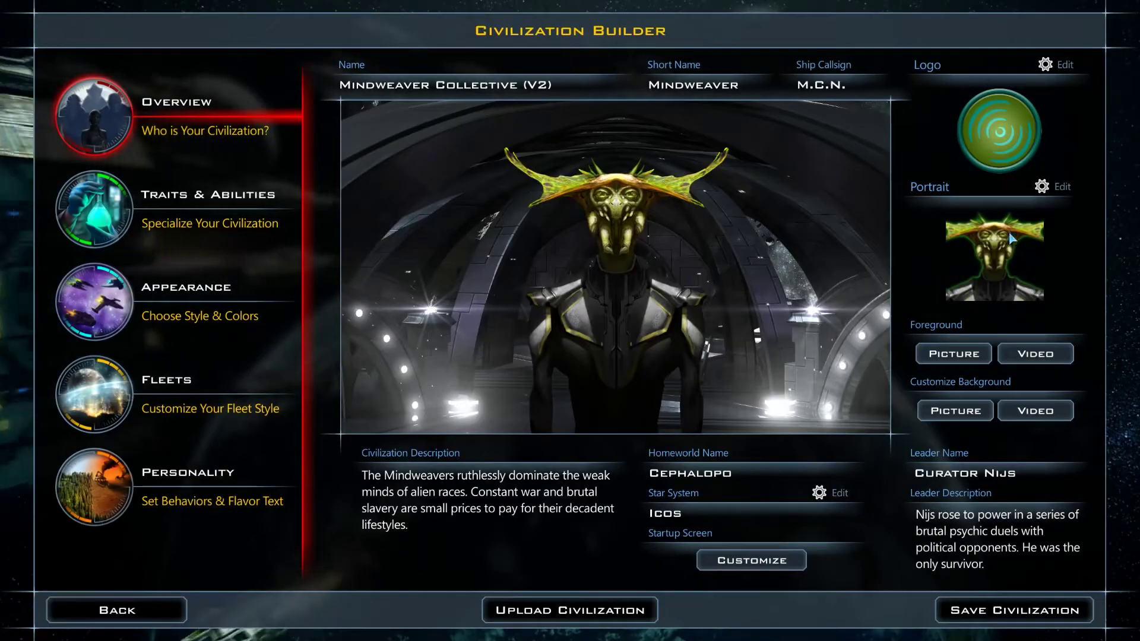
click(1057, 187)
scroll(597, 372, down, 3)
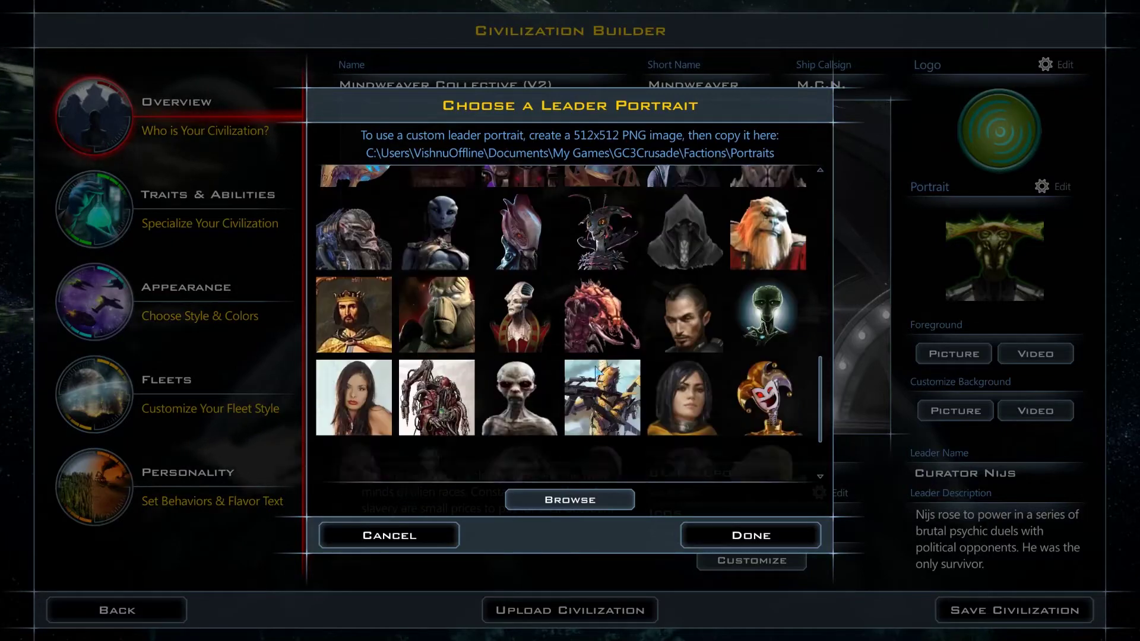
click(749, 529)
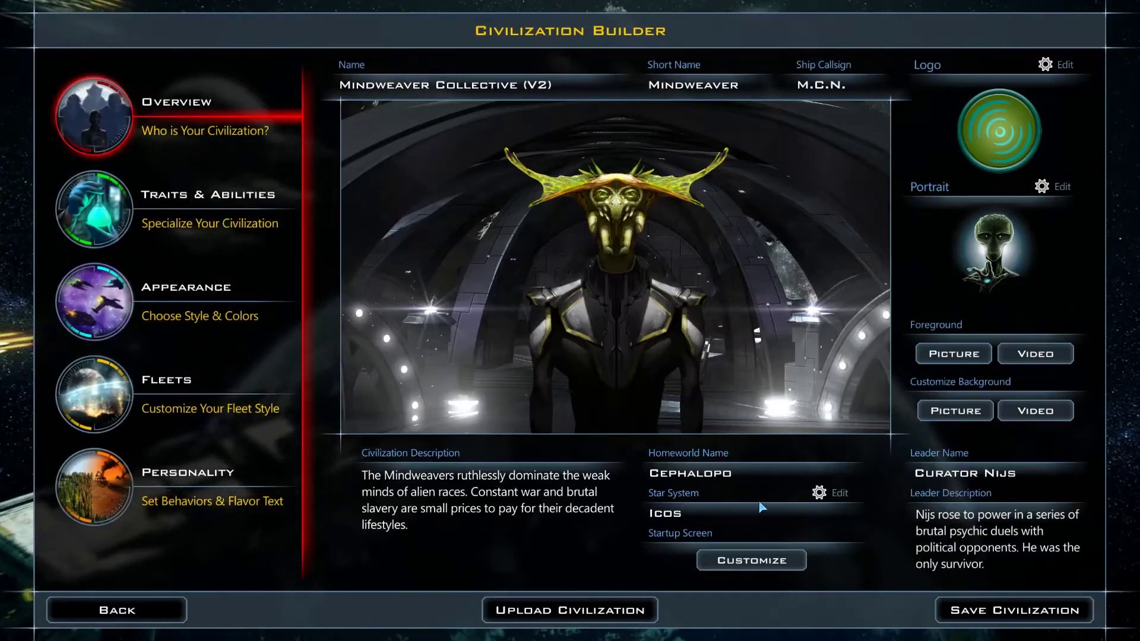
Step: Set the green alien as foreground image and the ship-bridge background video
click(954, 354)
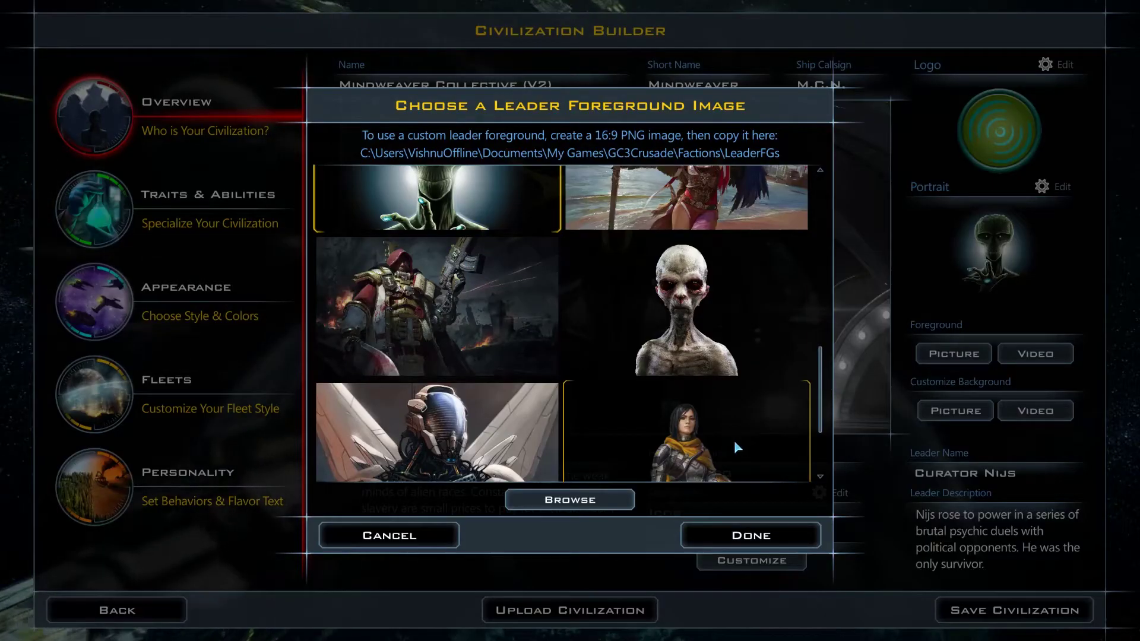
scroll(683, 392, up, 3)
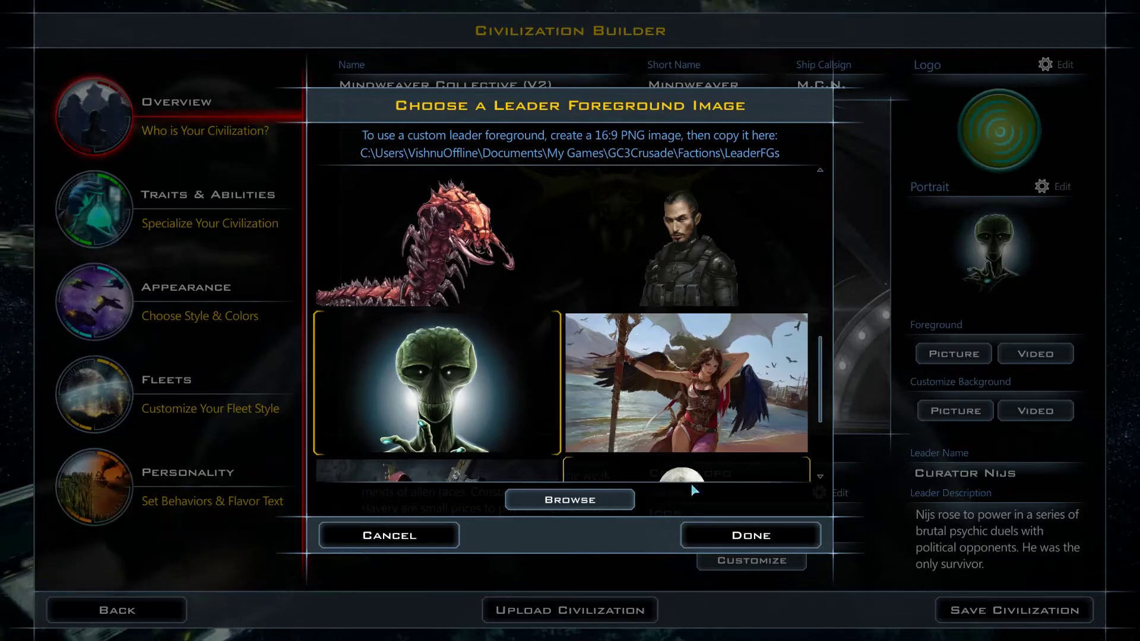
click(721, 530)
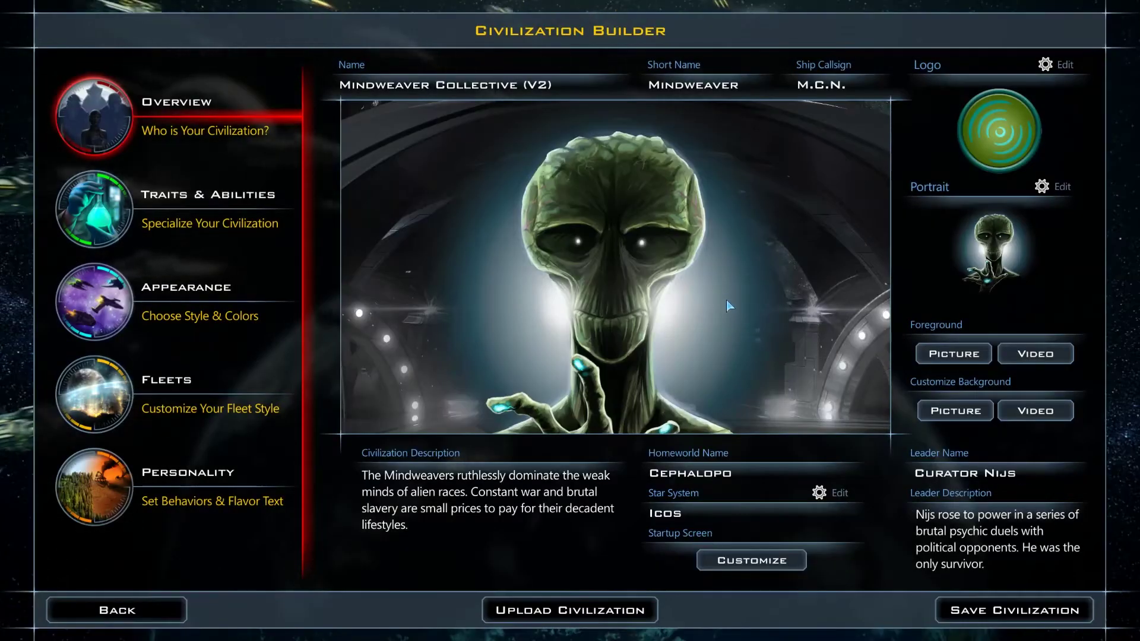
click(1036, 416)
scroll(587, 425, down, 5)
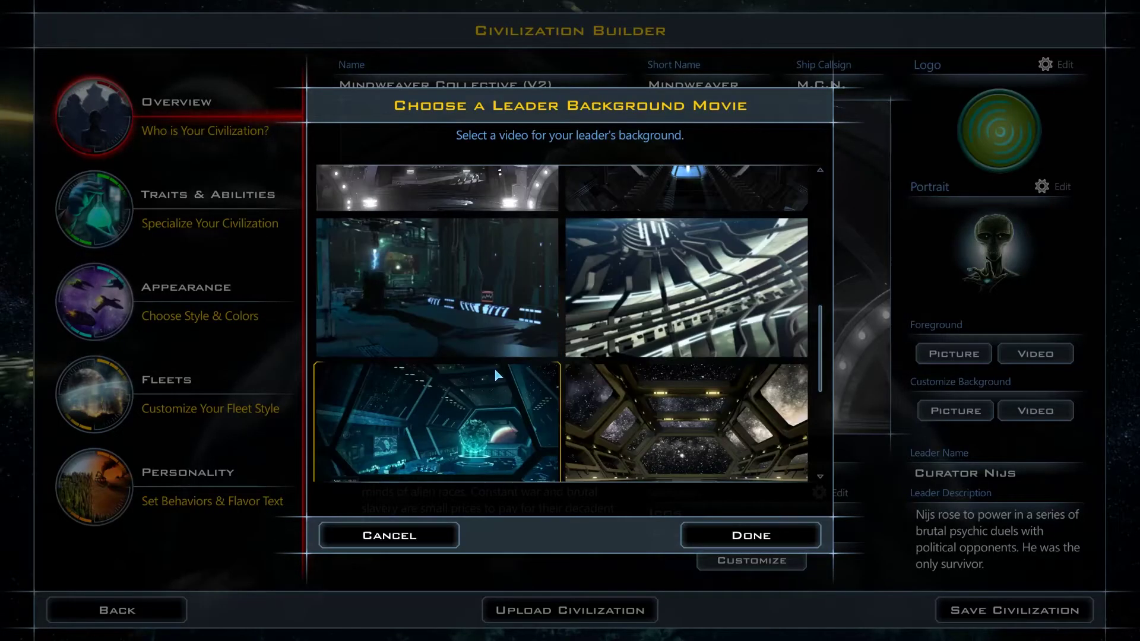
scroll(497, 375, down, 2)
click(749, 537)
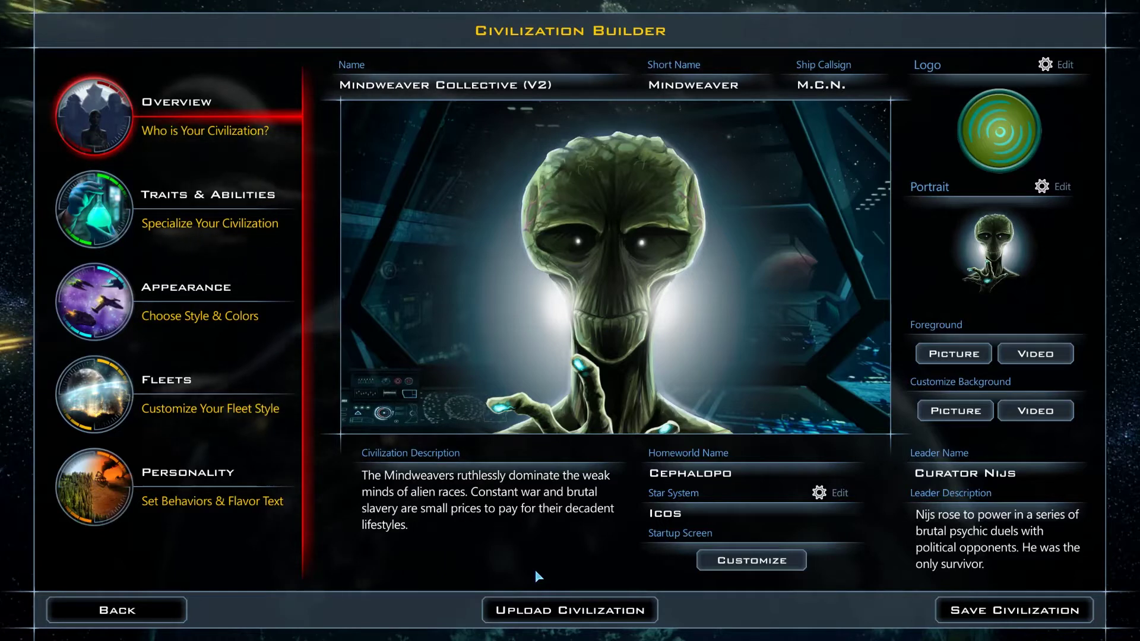
click(102, 302)
Step: Change the ship style from Terran to Madokan Ship Style
click(787, 566)
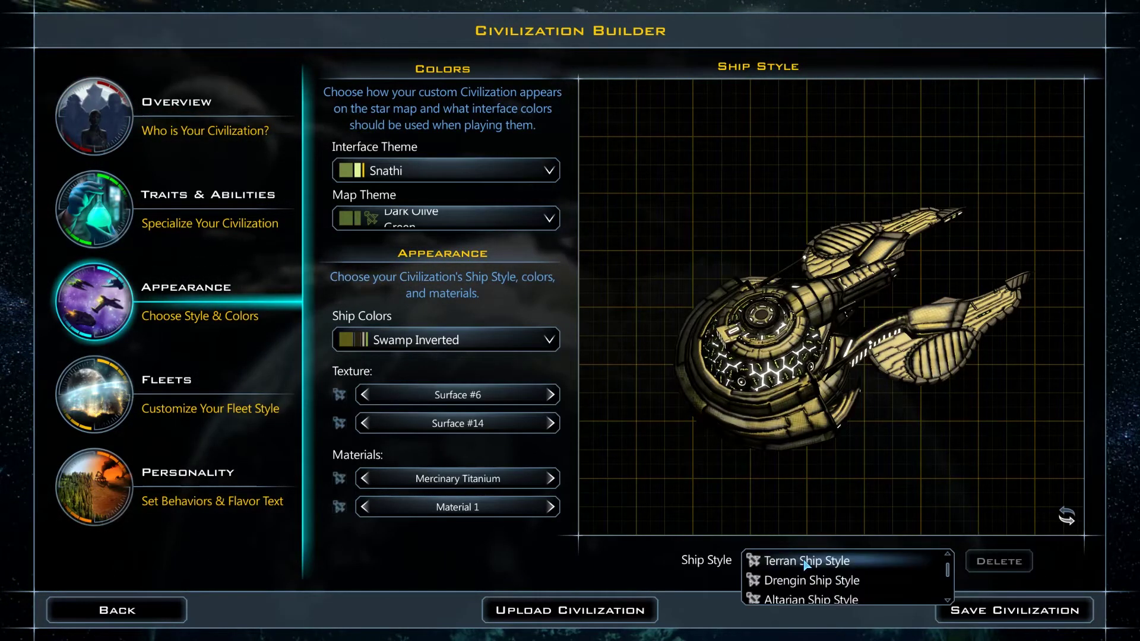
scroll(805, 566, down, 10)
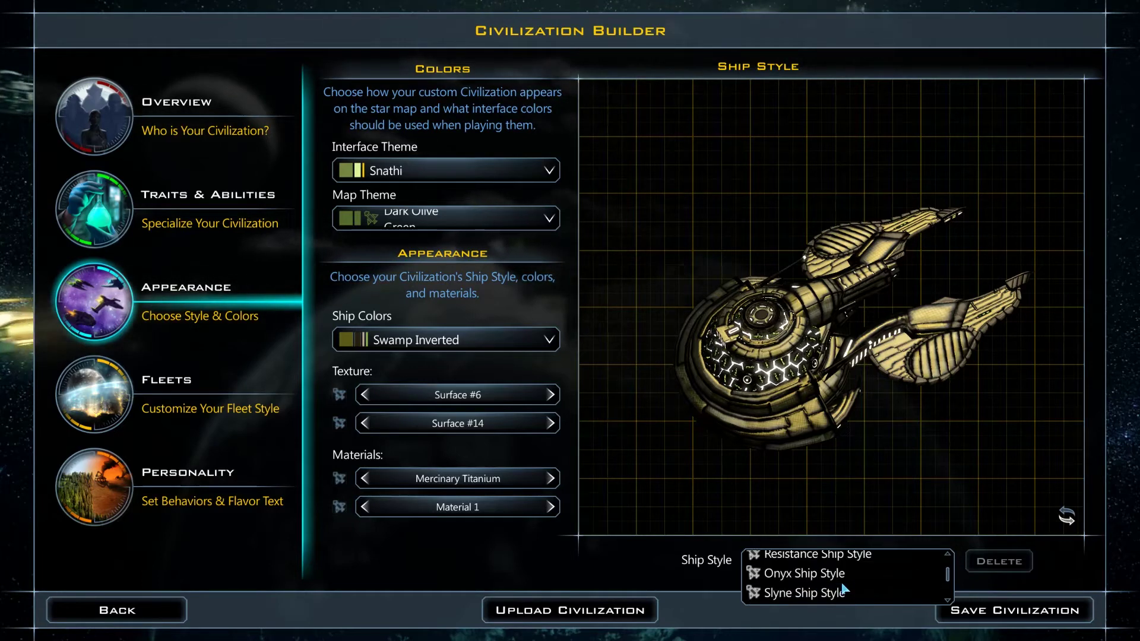
scroll(842, 588, down, 3)
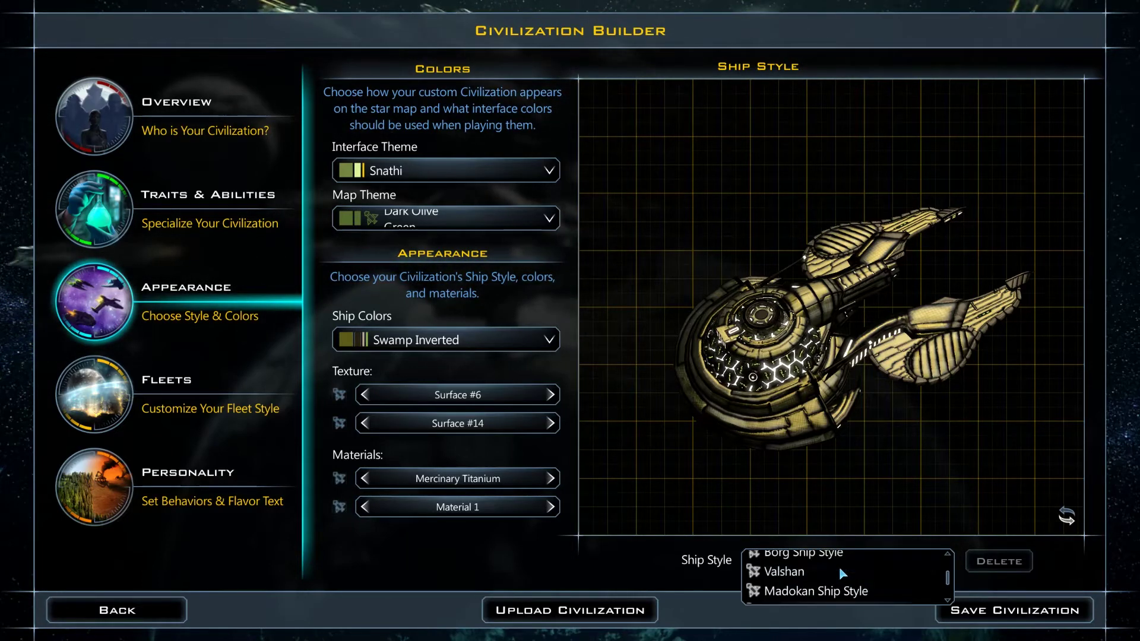
click(832, 589)
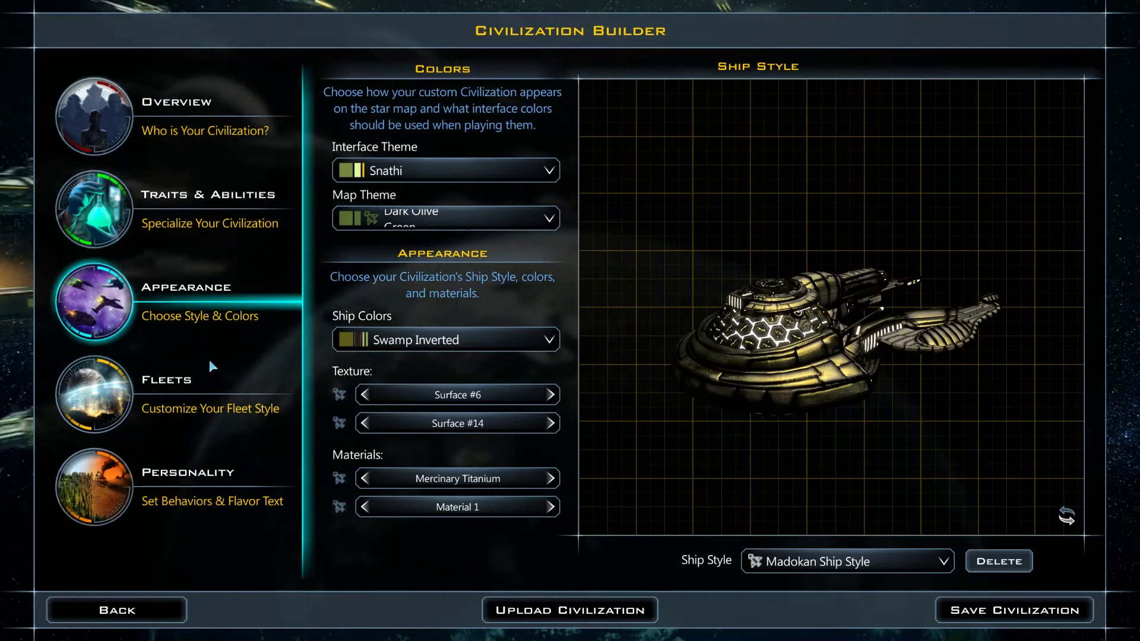
click(114, 395)
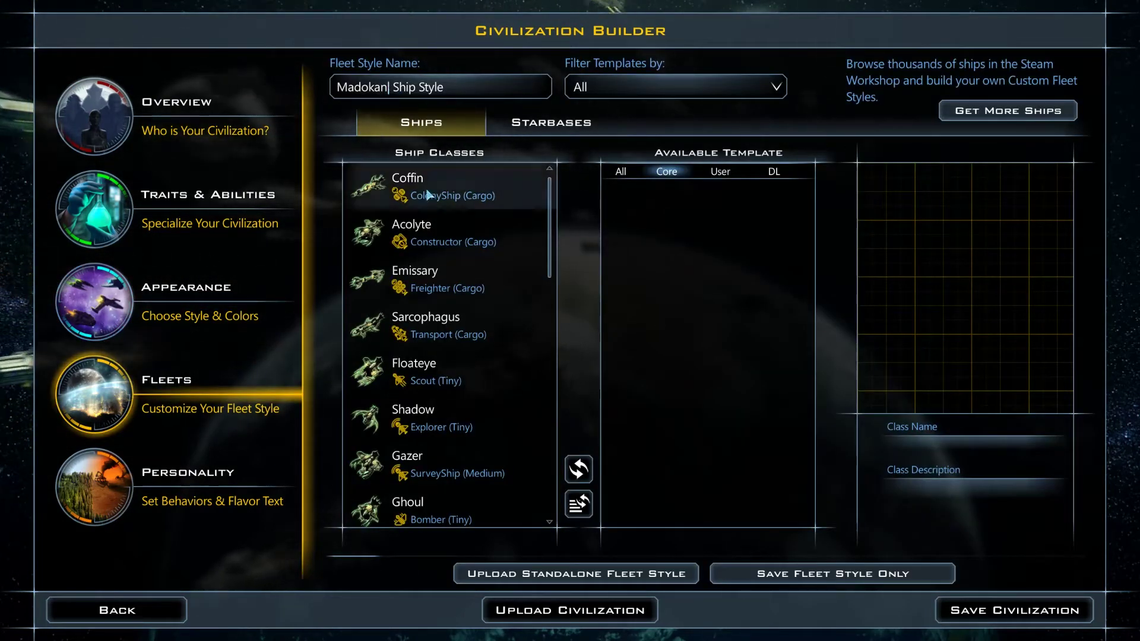
Step: Rename the fleet style to Mindweaver Ship Style and review the Coffin class templates
key(BackSpace)
key(BackSpace)
key(BackSpace)
key(BackSpace)
key(BackSpace)
key(BackSpace)
text(in)
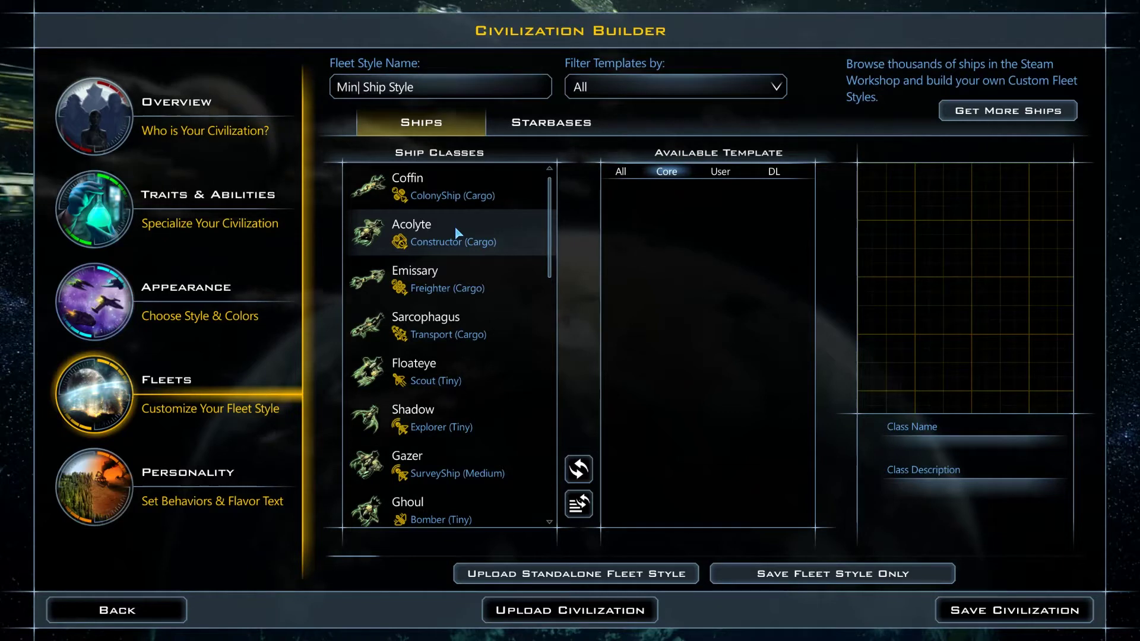
text(dweaver)
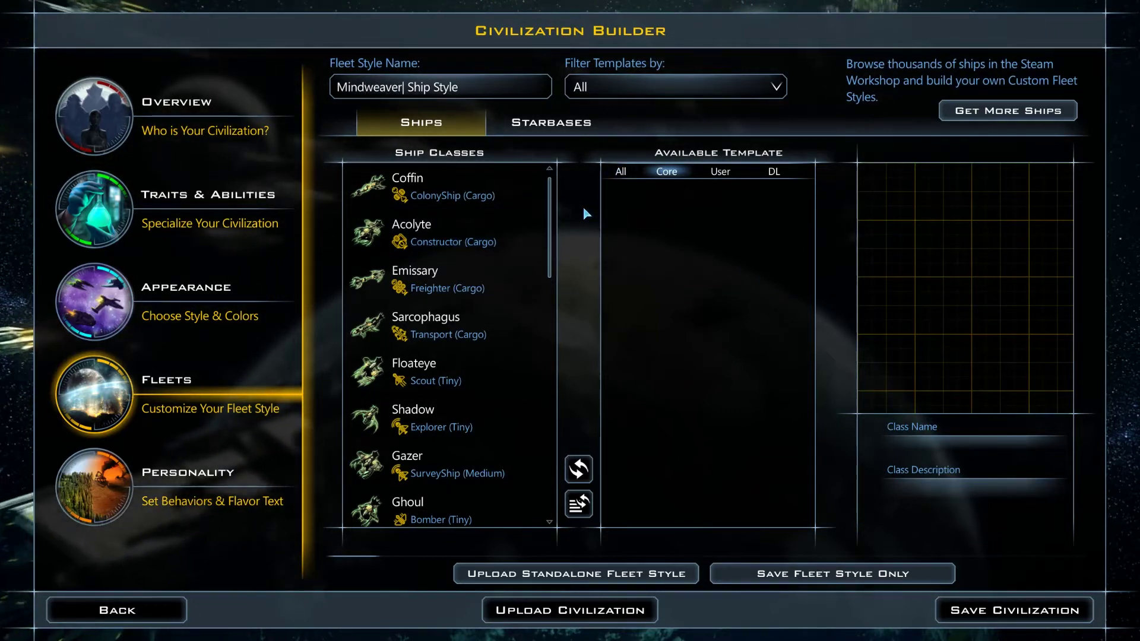
click(473, 189)
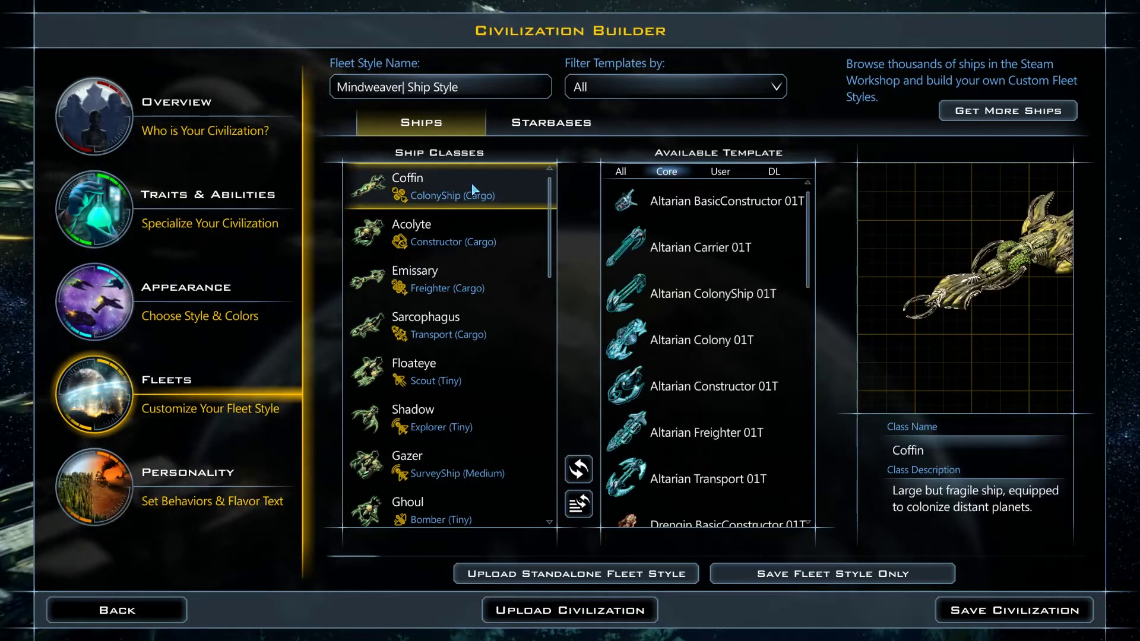
drag(811, 218, 797, 403)
drag(551, 268, 561, 508)
Step: Assign Altarian BasicConstructor 01T and Constructor 01T templates to the Baneling ship class
click(519, 425)
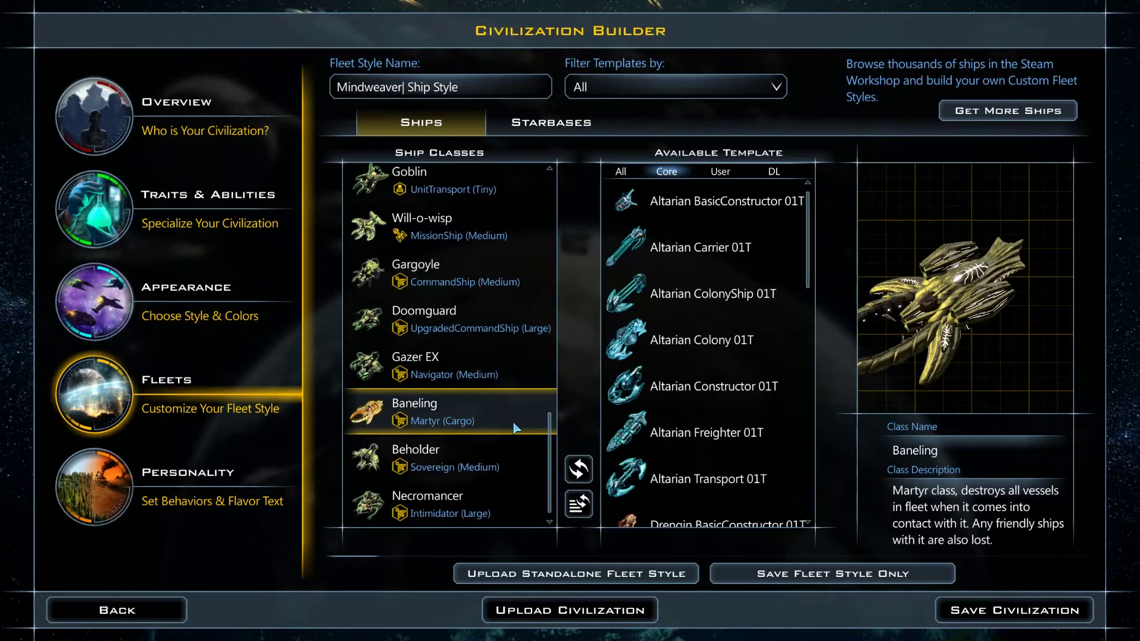
click(657, 89)
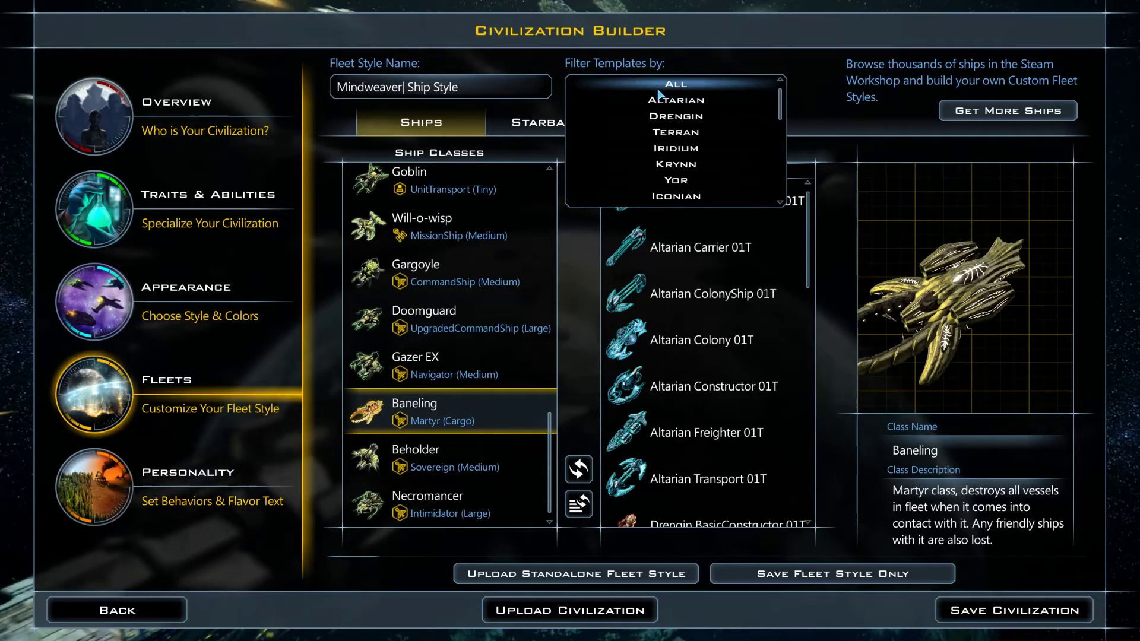
click(699, 104)
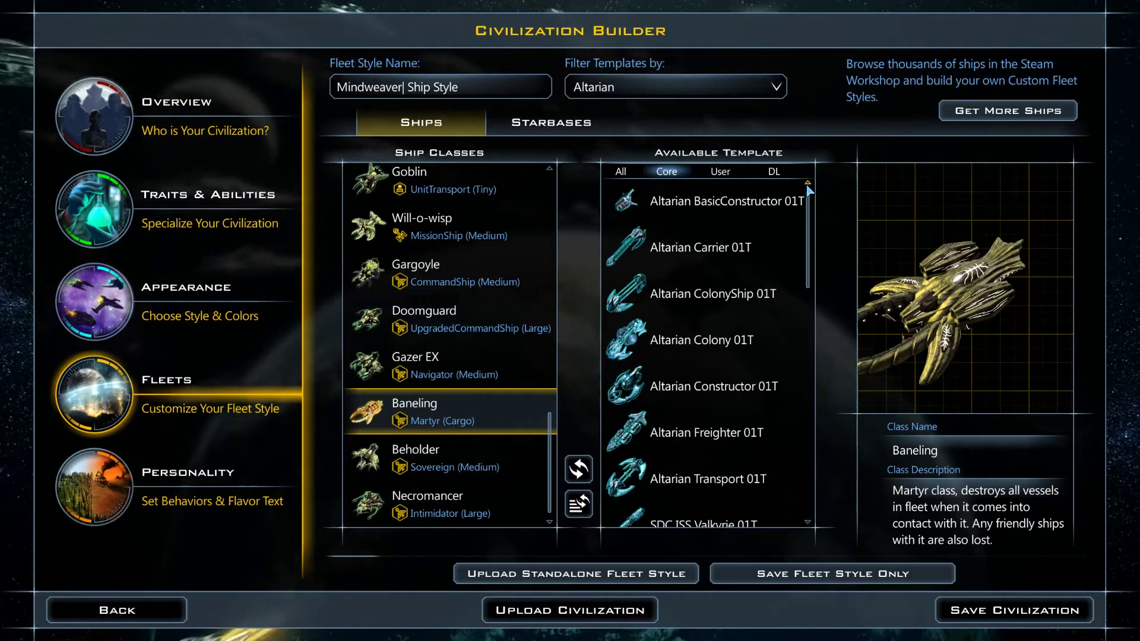
click(767, 211)
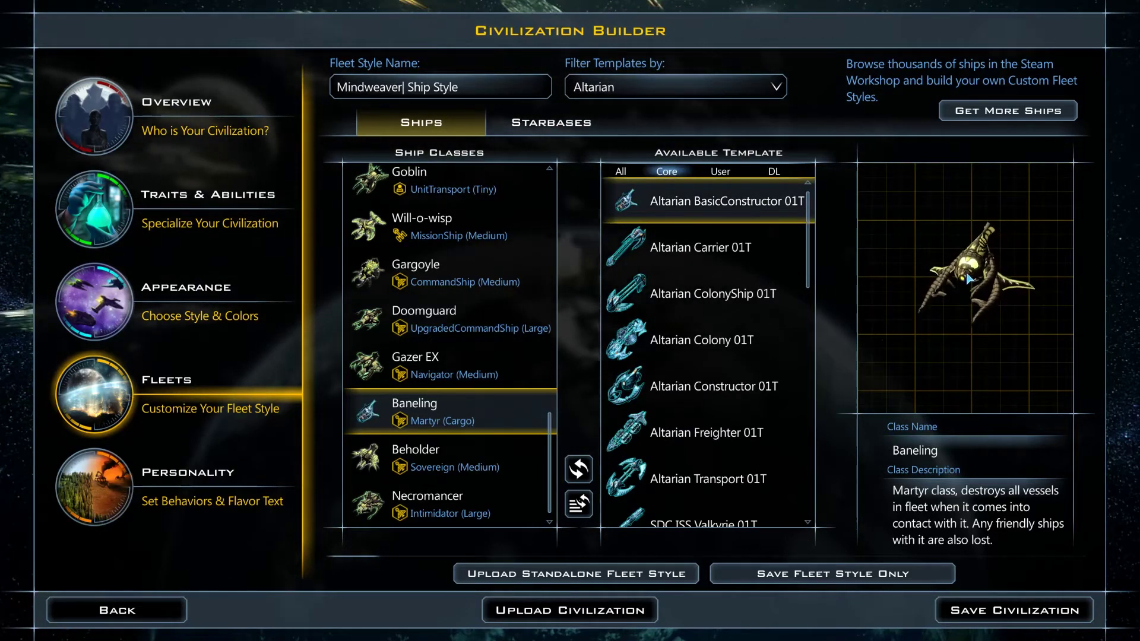
click(790, 386)
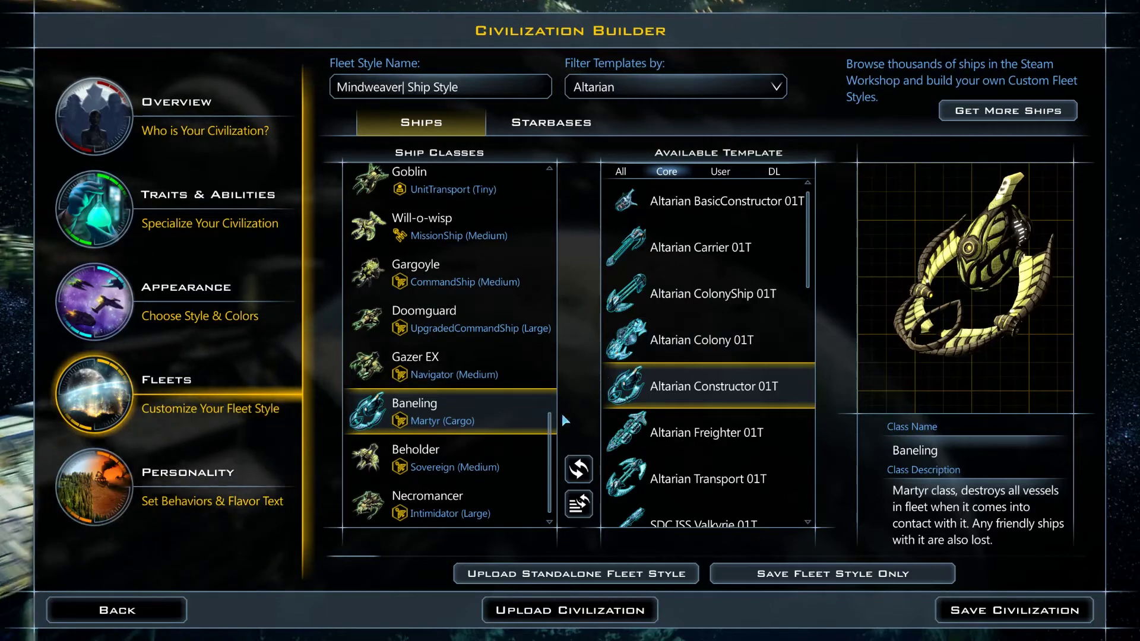
drag(550, 428, 549, 178)
Step: Step through the ship classes for renaming, turning Doomguard into Brainguard
click(451, 181)
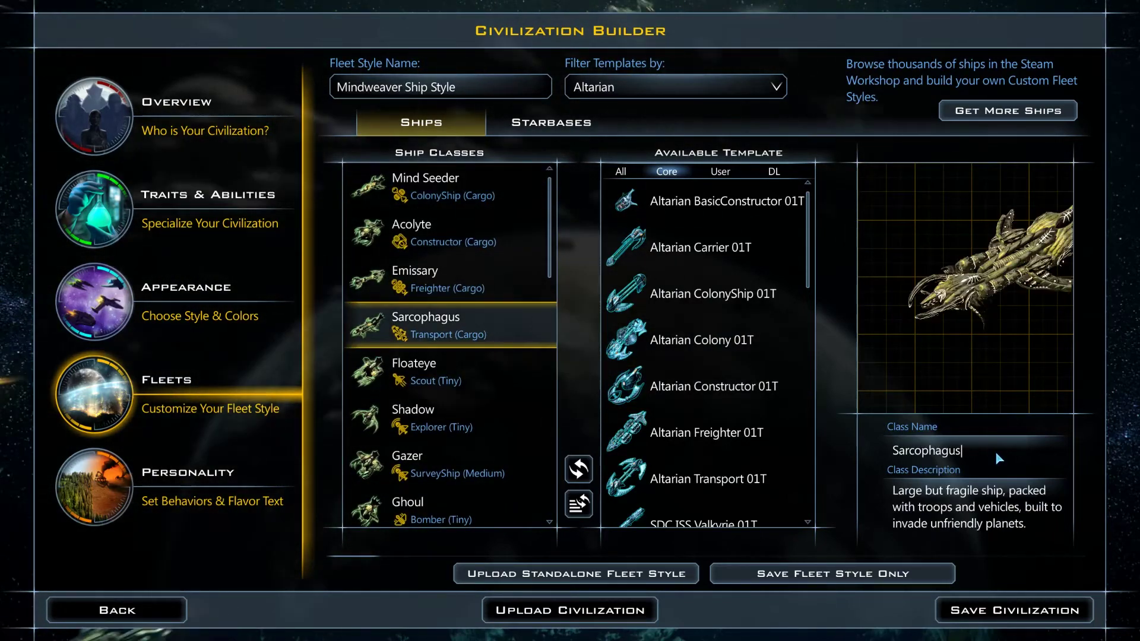
key(Down)
key(Down)
key(Down)
key(Down)
key(Down)
key(Down)
key(Down)
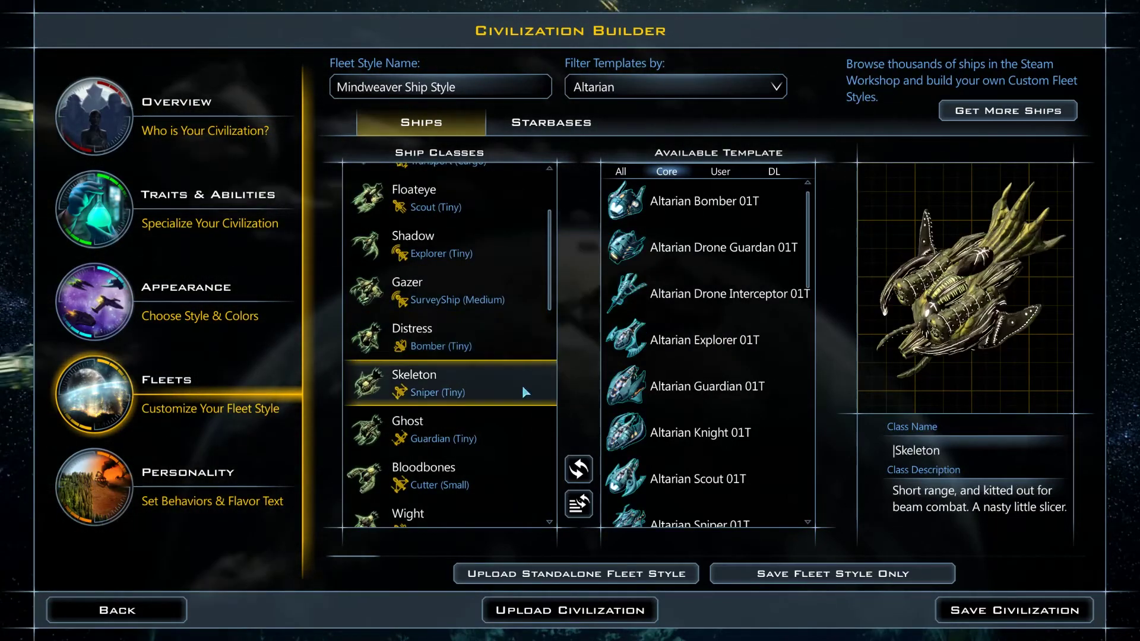
key(Down)
key(Down)
key(Down)
key(Down)
key(Down)
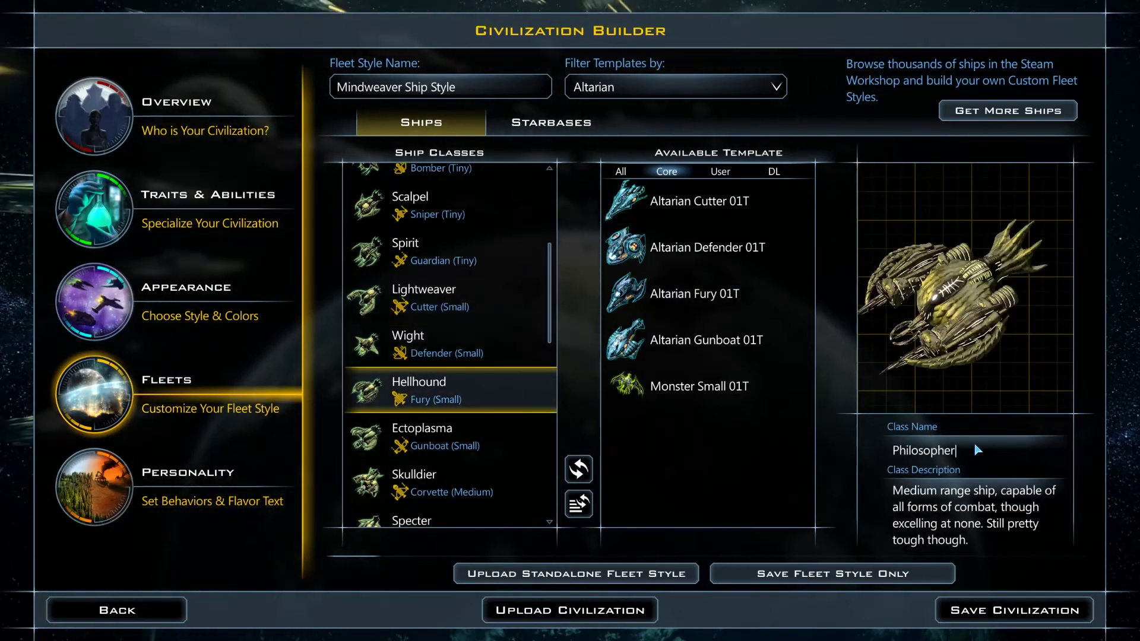
key(Down)
key(Down)
key(Down)
key(Down)
key(Down)
key(Down)
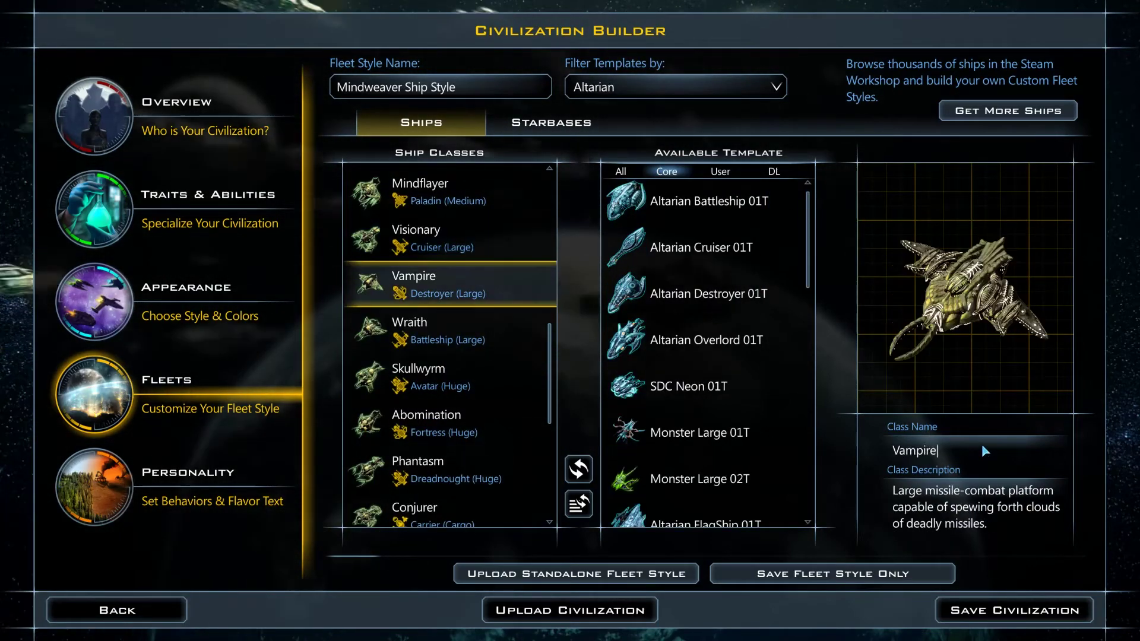
click(504, 373)
key(Down)
key(Down)
key(Down)
key(Down)
key(Down)
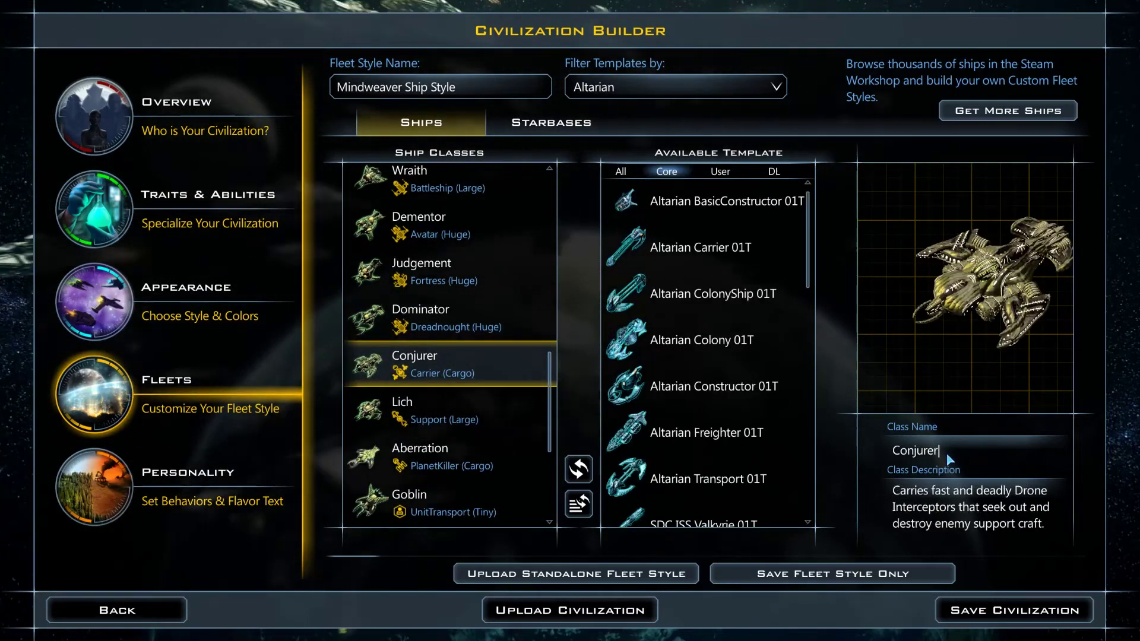
key(Down)
key(Down)
Step: Continue to the Necromancer class, then open the Personality page's citizen portrait chooser
scroll(526, 277, up, 5)
key(Down)
key(Down)
key(Down)
key(Down)
key(Down)
key(Down)
key(Down)
key(Down)
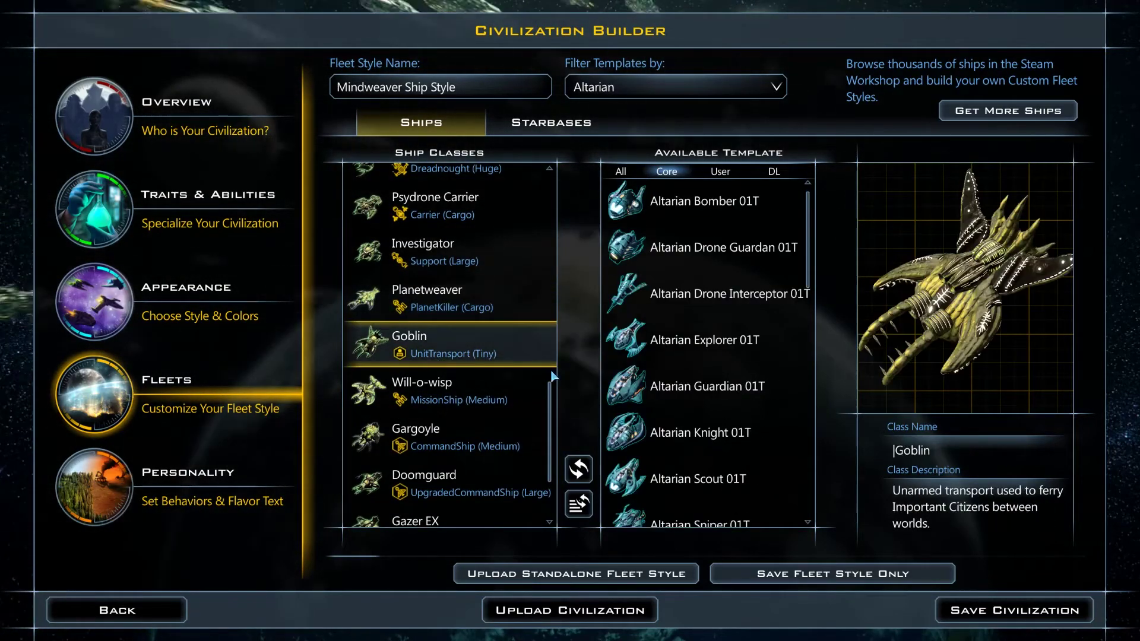
key(Down)
key(Down)
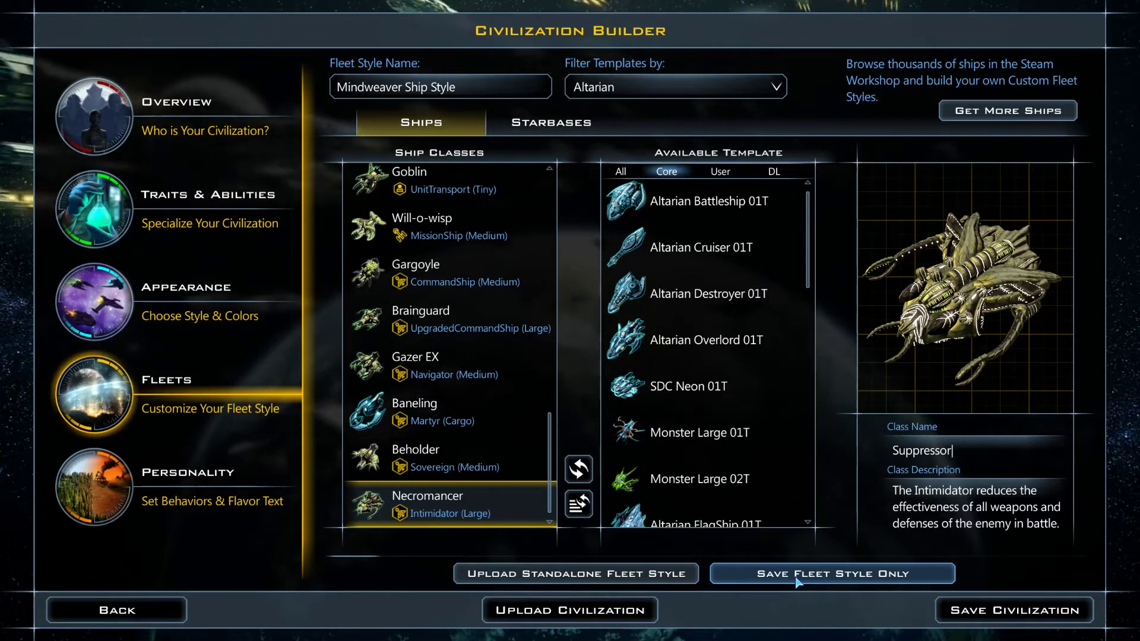
click(119, 502)
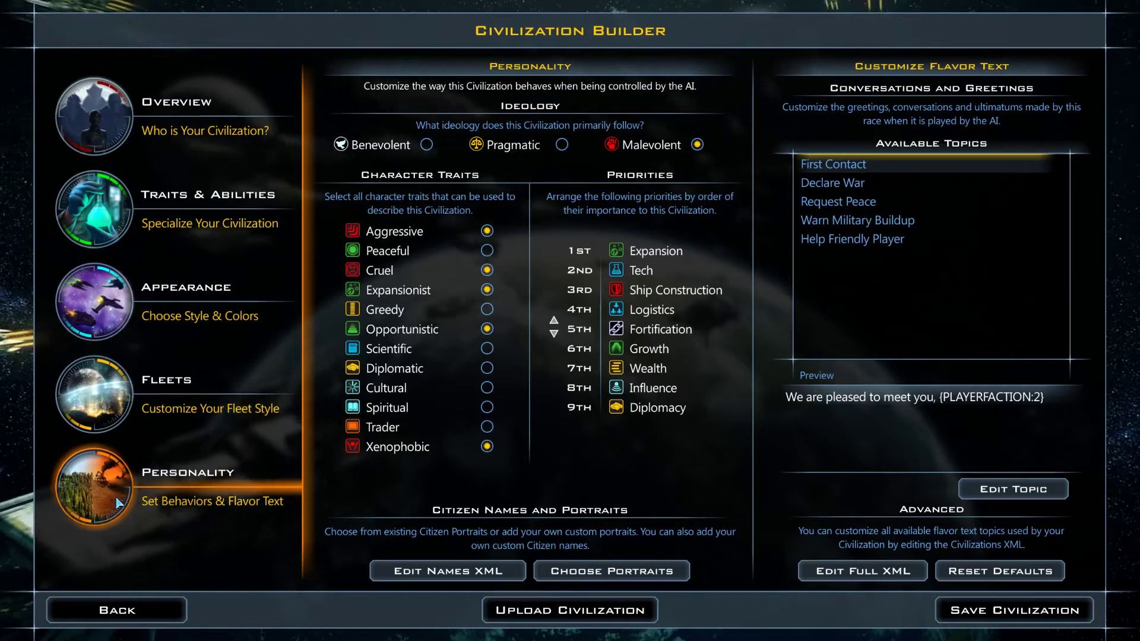
click(604, 573)
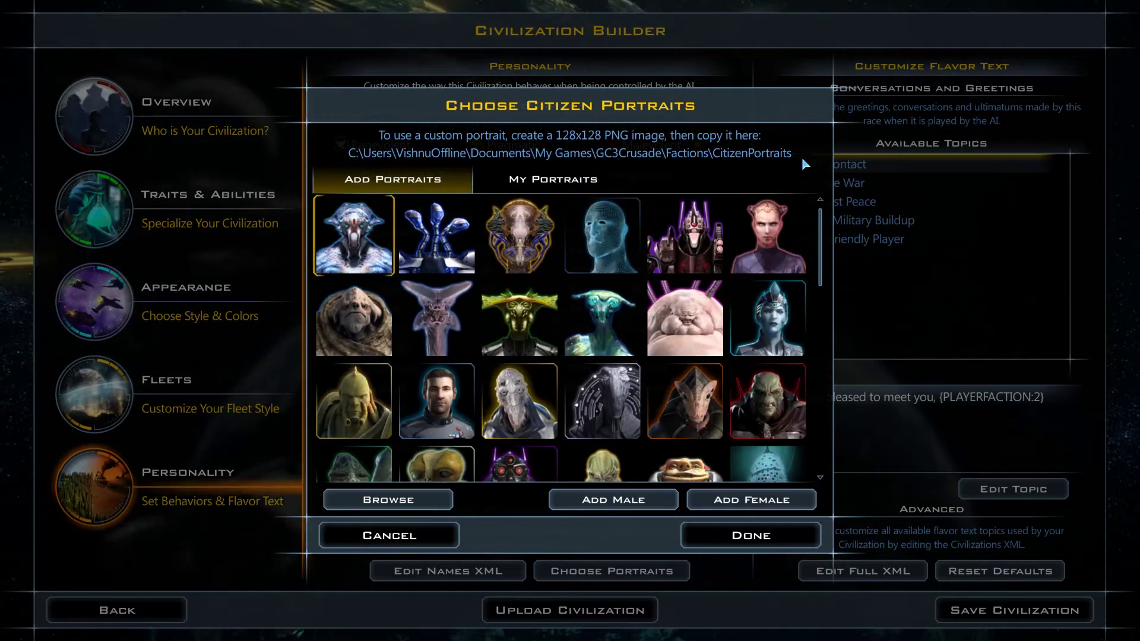
Step: Add a glowing alien portrait from the bottom of the grid as a female citizen, then view My Portraits
drag(823, 216, 823, 429)
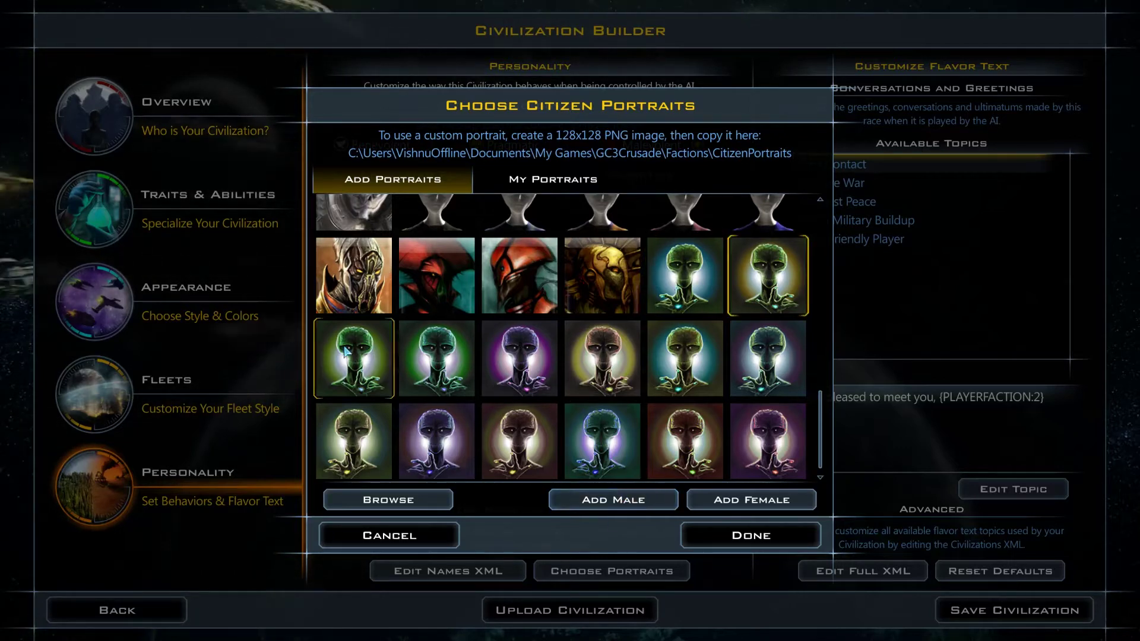
click(752, 502)
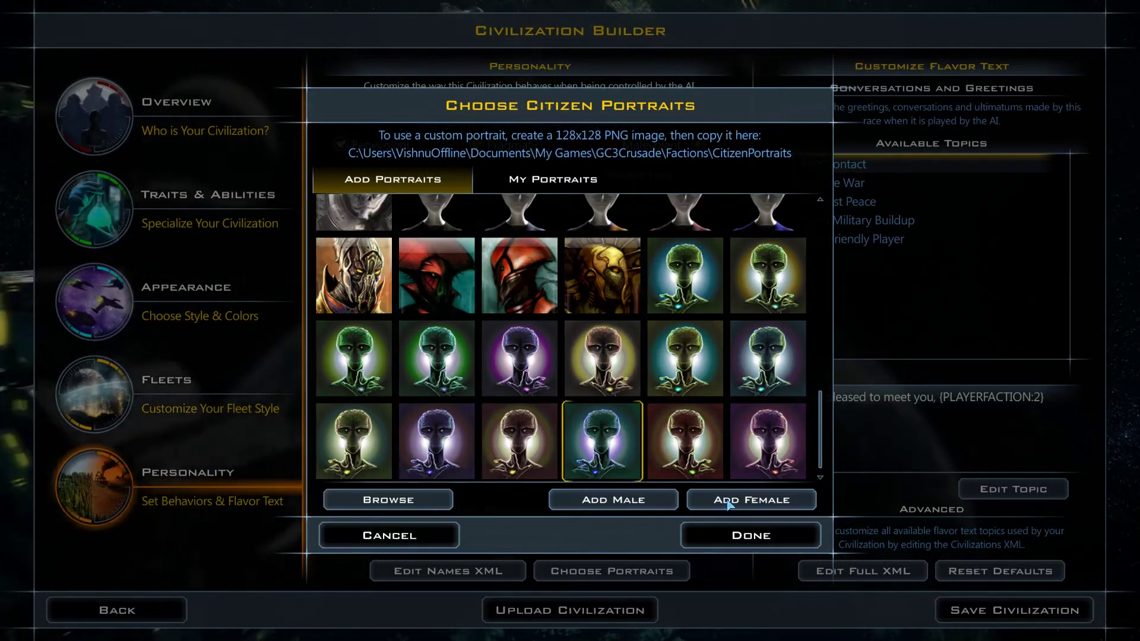
click(573, 186)
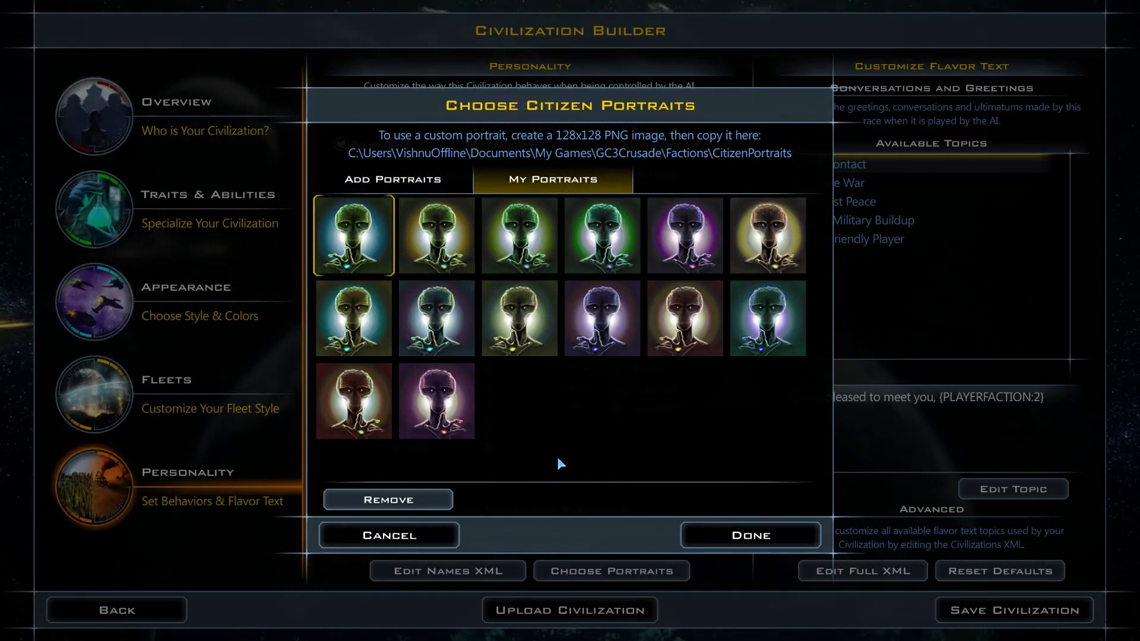
Step: Confirm the portrait choices and open the citizen names XML in Notepad++
click(750, 537)
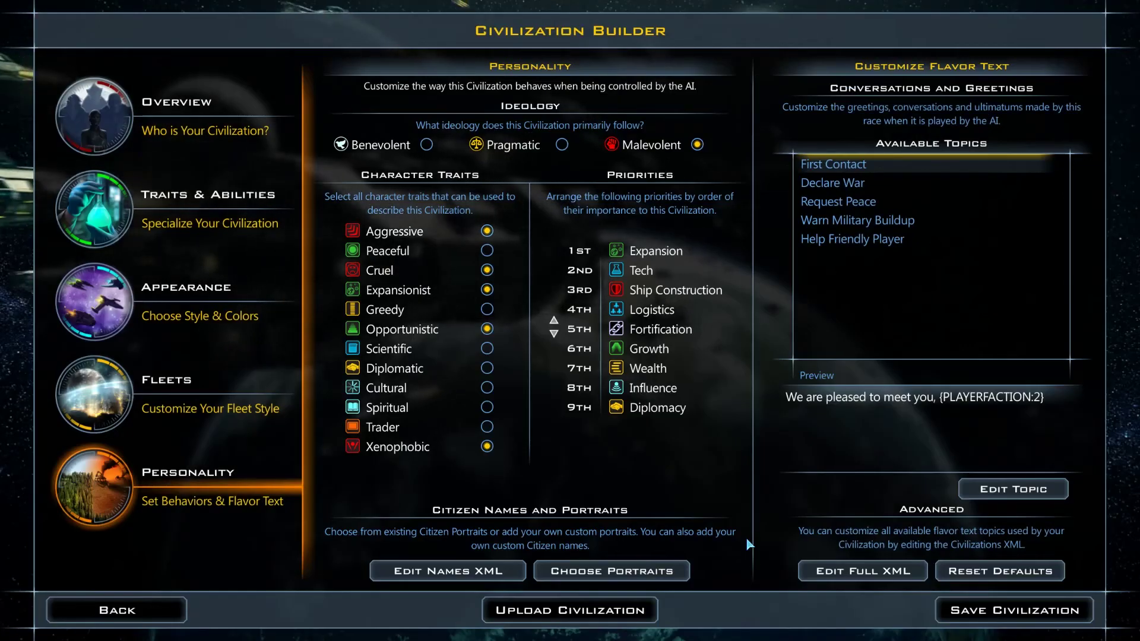
click(447, 571)
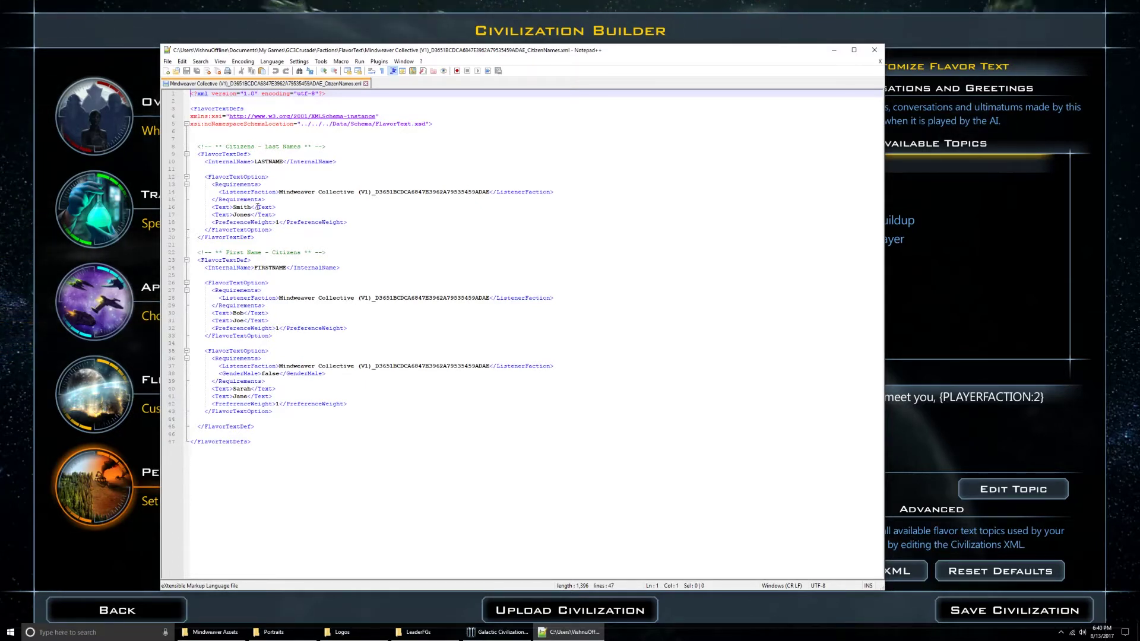
Step: Replace Smith and Jones with 'the Cruel' and 'the Contemplative', then add duplicated empty <Text></Text> lines
click(281, 214)
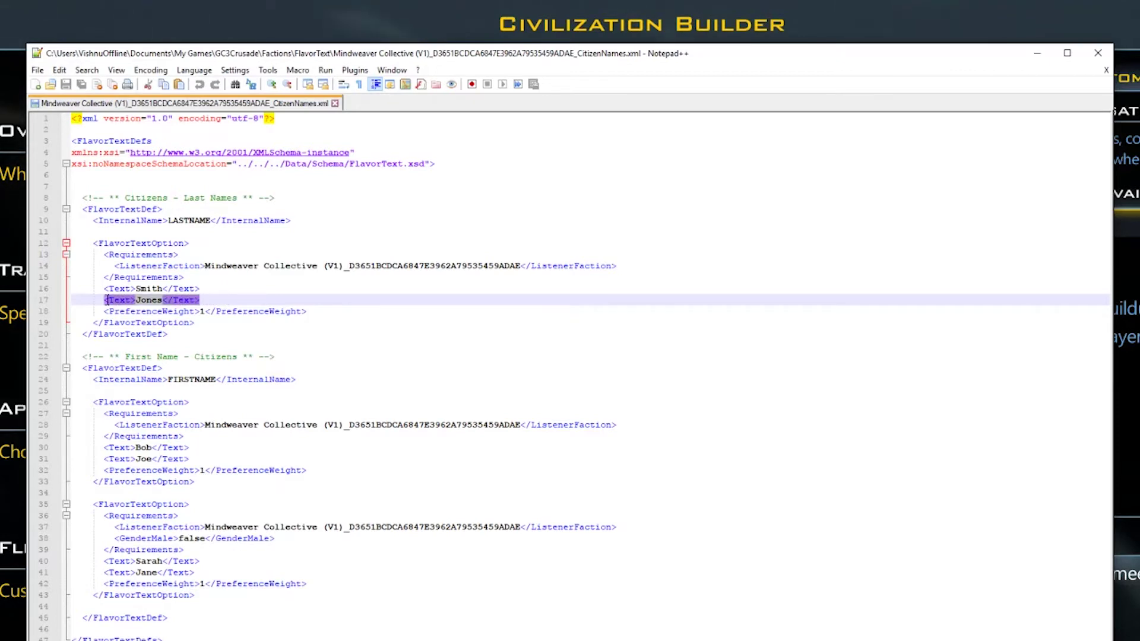
click(164, 288)
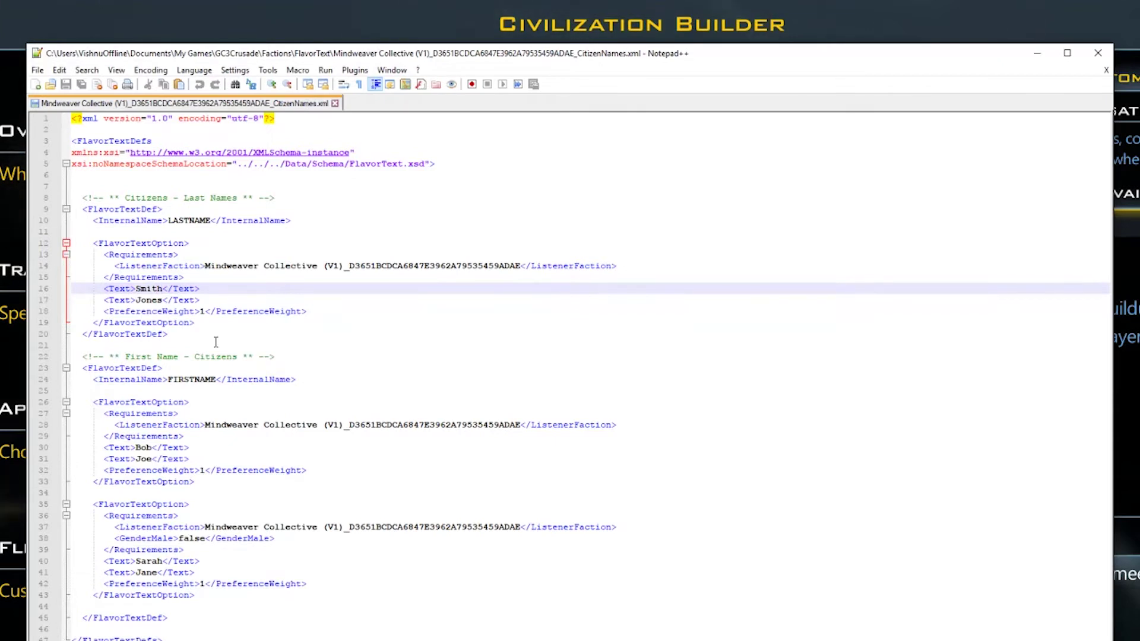
key(BackSpace)
key(BackSpace)
key(BackSpace)
key(BackSpace)
key(BackSpace)
text(the Cruel)
key(Down)
text(the Contemplative)
key(Return)
text(<Text></Text>)
key(Return)
drag(172, 311, 109, 310)
key(ctrl+c)
key(ctrl+d)
key(ctrl+d)
key(ctrl+d)
key(ctrl+d)
key(ctrl+d)
key(ctrl+d)
key(ctrl+d)
key(ctrl+d)
key(ctrl+d)
key(ctrl+d)
Step: Fill entries with 'the Vicious', 'the Brutal', 'the Callous', 'the Bloodthirsty', 'the Dreadful', 'the Ruthless'
click(136, 311)
text(the Vicious)
key(Down)
text(the Brutal)
key(Down)
text(the Callous)
key(Down)
text(the Bloodthirsty)
key(Down)
text(the Dreadful)
key(Down)
text(the Ruthless)
Step: Add last names 'the Oppressive', 'the Murderer', 'the Sadist' and 'the Terrible'
key(Down)
text(the Oppressive)
key(Down)
text(the Murderer)
key(Down)
text(the Sadist)
key(Down)
text(the Terrible)
key(Down)
Step: Duplicate more entries and add 'the Wicked', 'the Appalling', 'the Hurtful', 'the Predator', 'the Merciless'
key(ctrl+d)
key(ctrl+d)
key(ctrl+d)
key(ctrl+d)
key(ctrl+d)
key(ctrl+d)
key(ctrl+d)
key(ctrl+d)
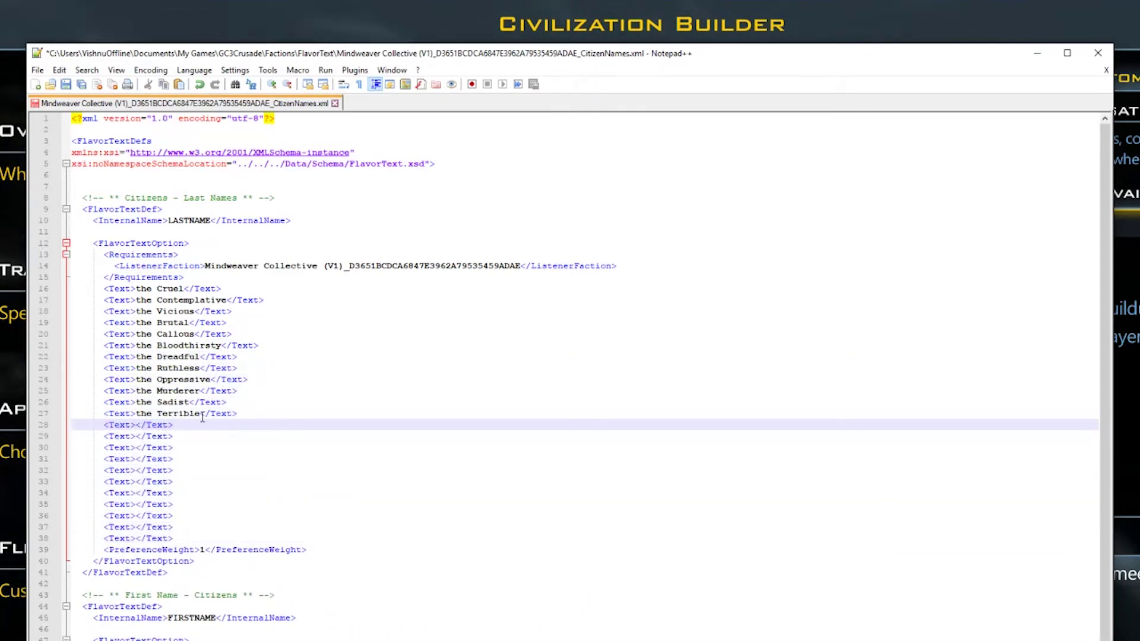
text(the Wicked)
key(Down)
text(the Appalling)
key(Down)
text(the Hurtful)
key(Down)
text(the Predator)
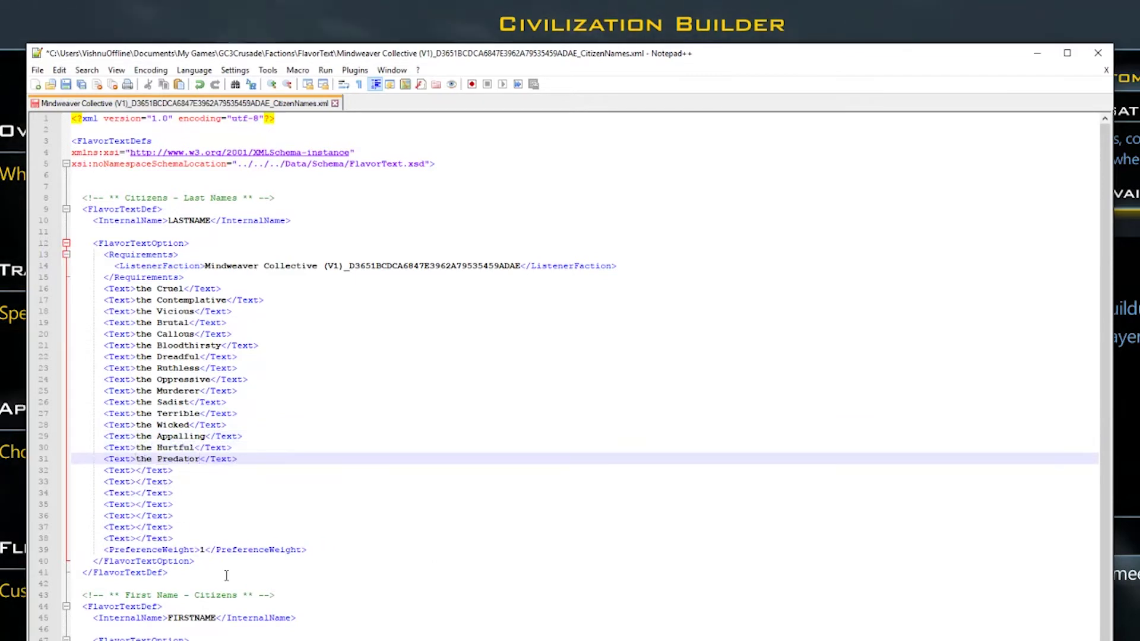
key(Down)
text(the Merciless)
Step: Add 'the Clever', 'the Shrewd', 'the Canny', 'the Brilliant', 'the Impertinent', 'the Ambitious', plus one empty entry
key(Down)
text(the Clever)
key(Down)
text(the Shrewd)
key(Down)
text(the Canny)
key(Down)
text(the Brilliant)
key(Down)
text(the Impertinent)
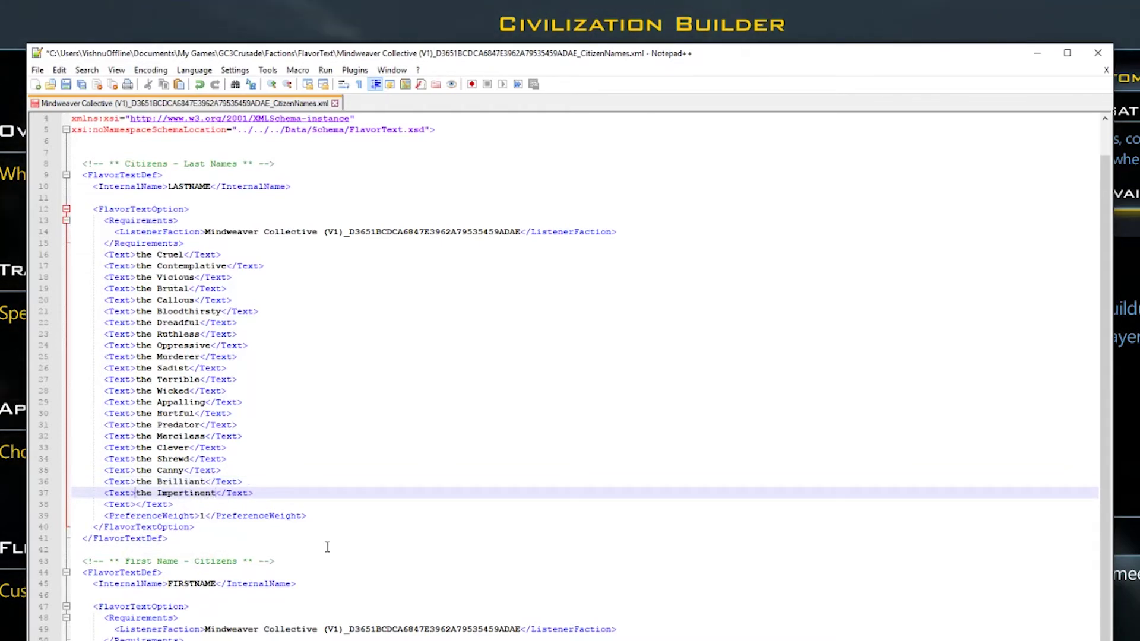
key(Down)
text(the Ambitious)
key(End)
key(Return)
key(ctrl+v)
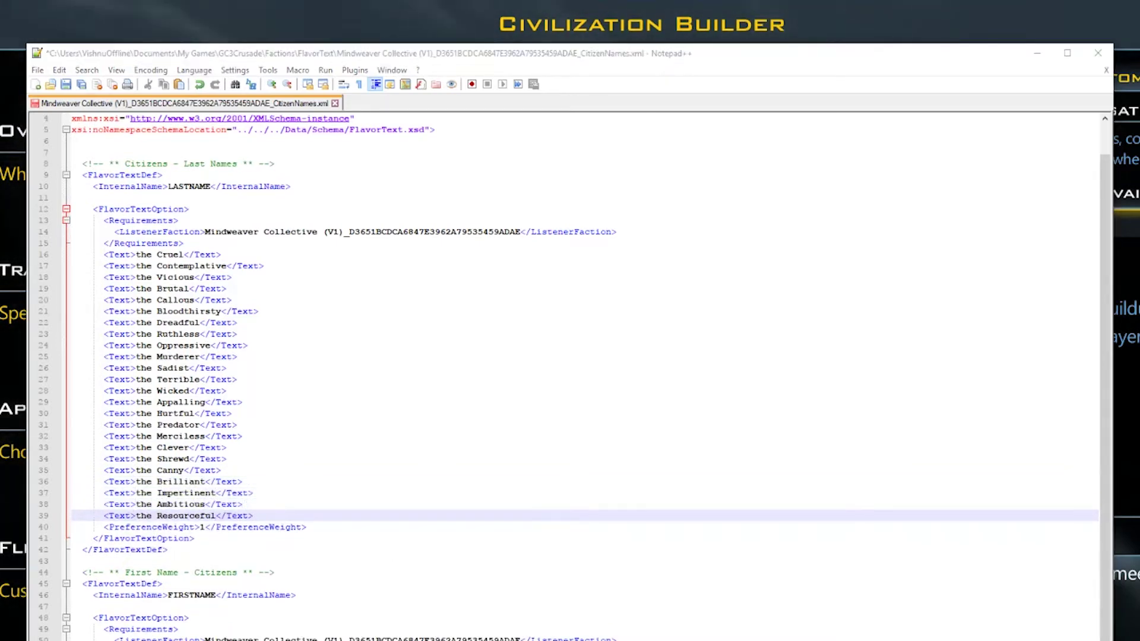
Step: Fill the empty first-name entries with Nu, Cham, Coko, Honn, Isejs, Kao, Nyosejs, Ibu, Roru, Daiso, Pubko, Kasu, Kongnejs, Bimu
click(136, 640)
text(Nu)
key(Down)
text(Cham)
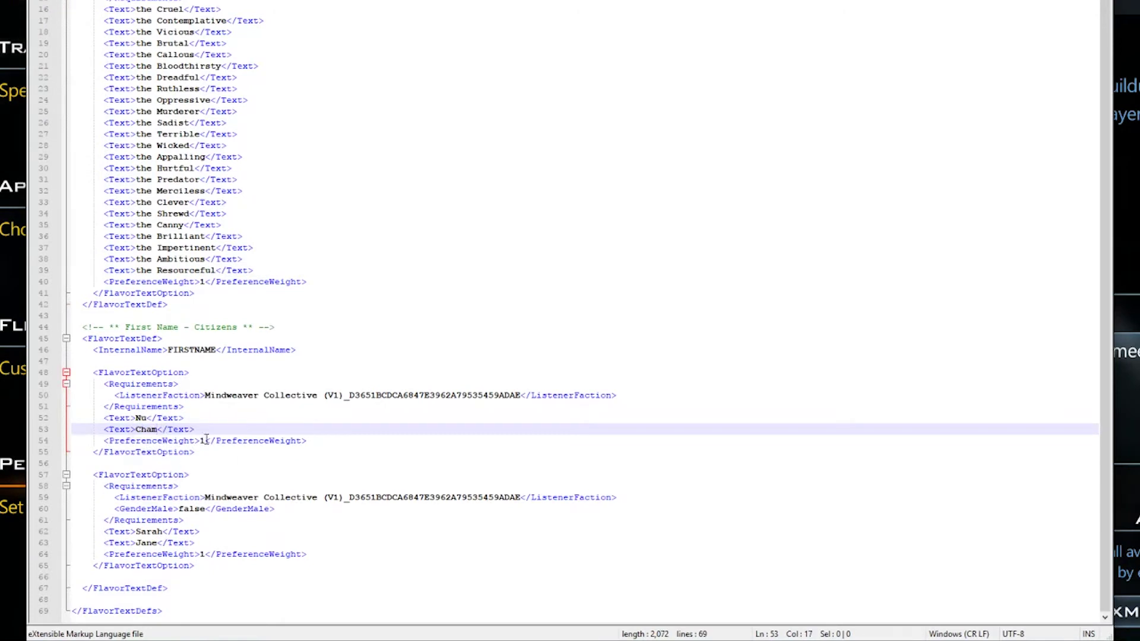
key(End)
key(Return)
key(ctrl+v)
key(Return)
key(ctrl+v)
key(Return)
key(ctrl+v)
key(Return)
key(ctrl+v)
key(Return)
key(ctrl+v)
key(Return)
key(ctrl+v)
key(Return)
key(ctrl+v)
key(Return)
key(ctrl+v)
key(Return)
key(ctrl+v)
key(Return)
key(ctrl+v)
key(Return)
key(ctrl+v)
key(Return)
key(ctrl+v)
key(Return)
key(ctrl+v)
key(Up)
key(Up)
key(Up)
key(Up)
key(Up)
key(Up)
key(Up)
key(Up)
key(Up)
key(Up)
key(Up)
key(Up)
key(Left)
key(Left)
key(Left)
key(Left)
key(Left)
key(Left)
key(Left)
text(Coko)
key(Down)
text(Honn)
key(Down)
text(Isejs)
key(Down)
text(Kao)
key(Down)
text(Nyosejs)
key(Down)
text(Ibu)
key(Down)
text(Roru)
key(Down)
text(Daiso)
key(Down)
text(Pubko)
key(Down)
text(Kasu)
key(Down)
text(Kongnejs)
key(Down)
text(Bim)
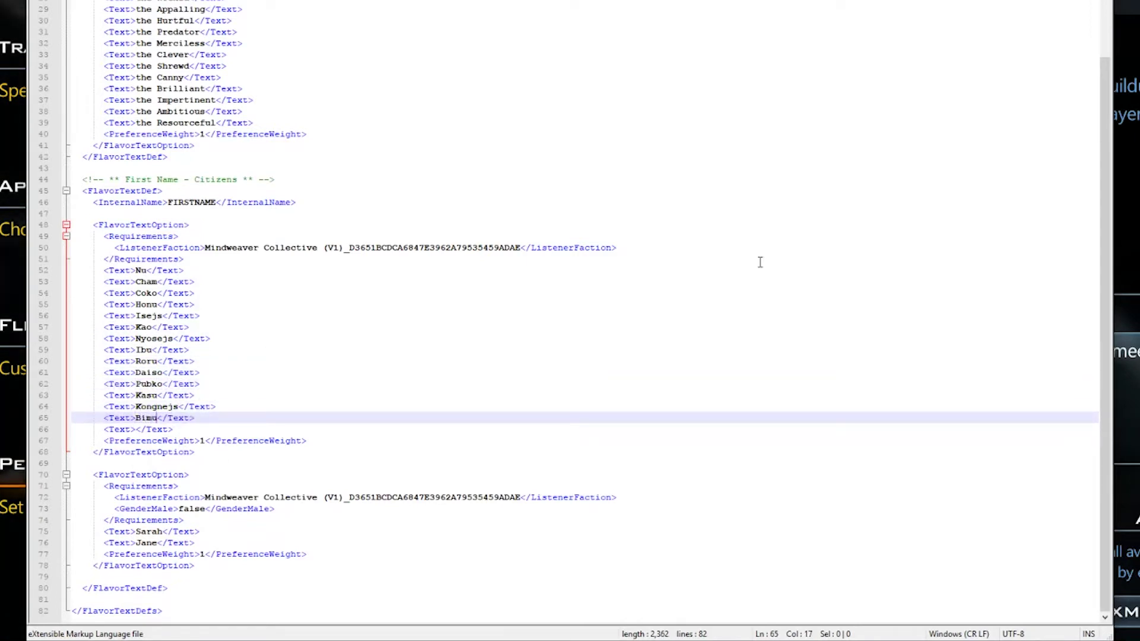
text(u)
Step: Replace Sarah and Jane with female names Thejse, Kapa, Bore, Dupeti, Rumbe, Banjse, Imhanu, Wiji, Ropi, Yobi, Cangejse, Topo, Onkge, Nkandi, then close Notepad++
key(Down)
double_click(153, 533)
text(Thejse)
double_click(146, 543)
text(Kapa)
key(Return)
text(<Text></Text> 			<Text></Text> 			<Text></Text> 			<Text></Text> 			<Text></Text> 			<Text></Text> 			<Text></Text> 			<Text></Text> 			<Text></Text> 			<Text></Text> 			<Text></Text> 			<Text></Text>)
click(136, 418)
text(Bore)
key(Down)
text(Dupeti)
key(Down)
text(Rumbe)
key(Down)
text(Banjse)
key(Down)
text(Imhanu)
key(Down)
text(Wiji)
key(Down)
text(Ropi)
key(Down)
text(Yobi)
key(Down)
text(Cangejse)
key(Down)
text(Topo)
key(Down)
text(Onkge)
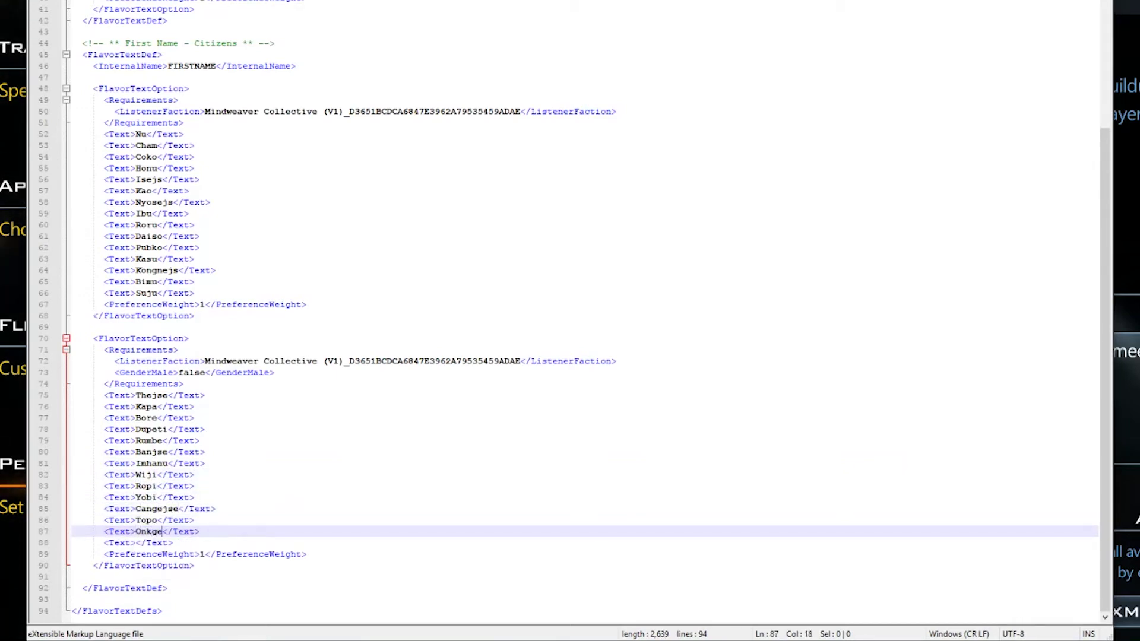
key(Down)
text(Nkandi)
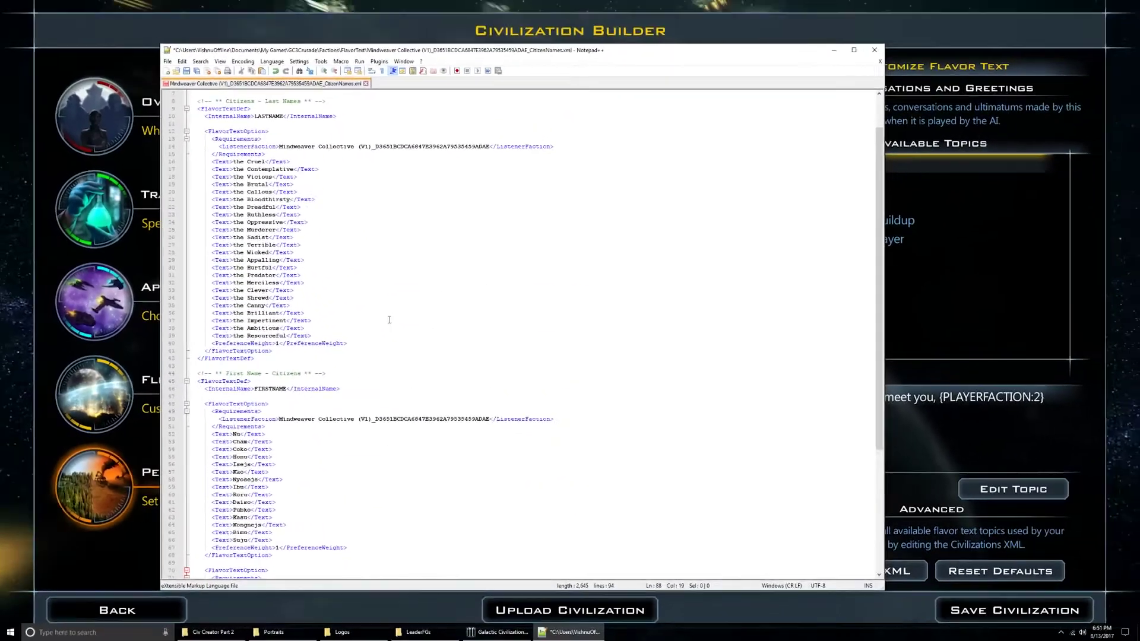
key(alt+F4)
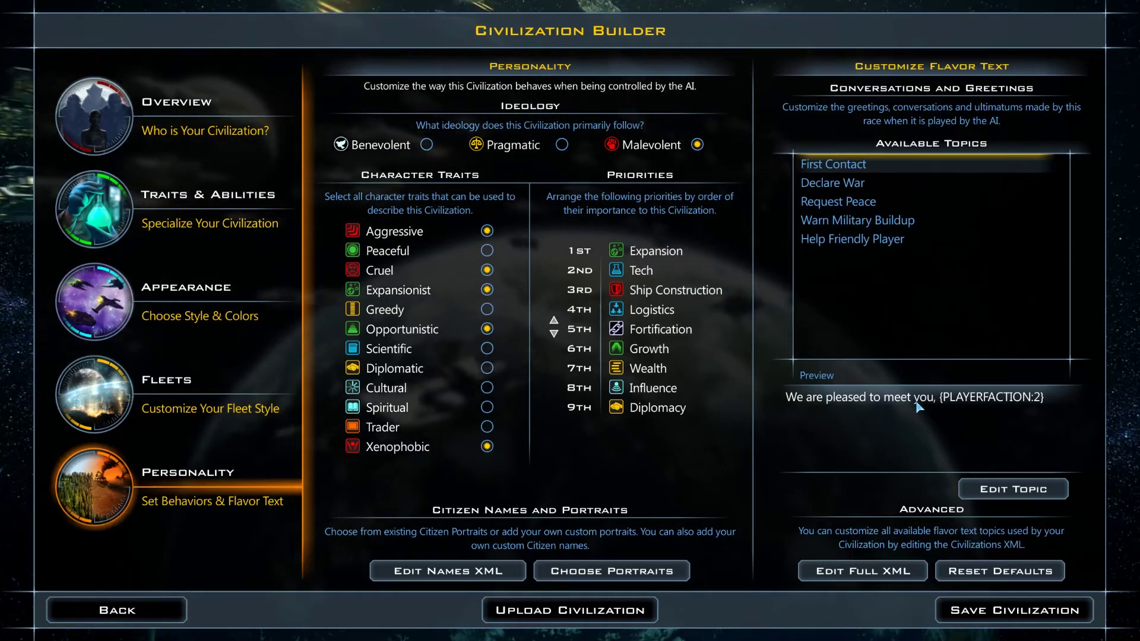
Step: Change the First Contact opening text to 'It is always a delight to encounter weaker-minded beings such as yourselves' and save
click(1002, 488)
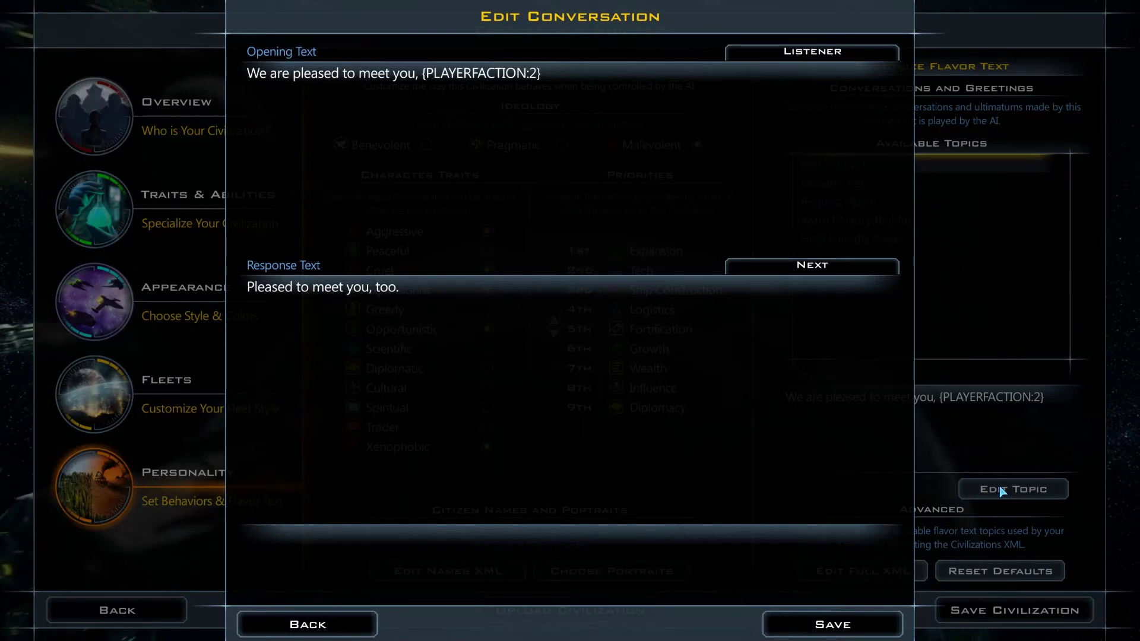
click(436, 294)
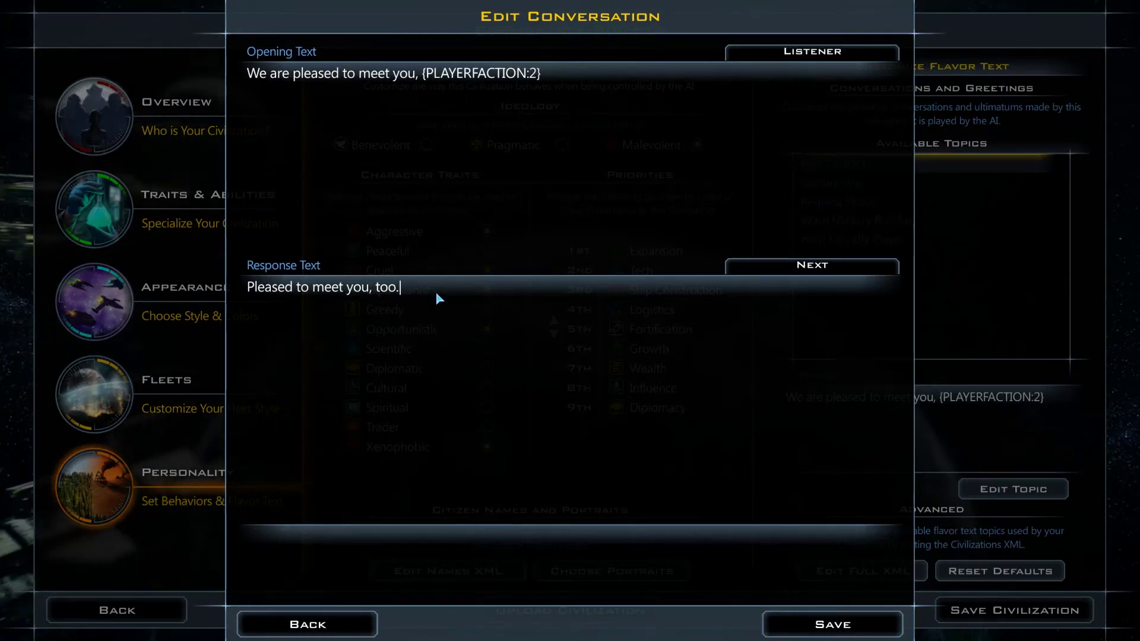
click(419, 74)
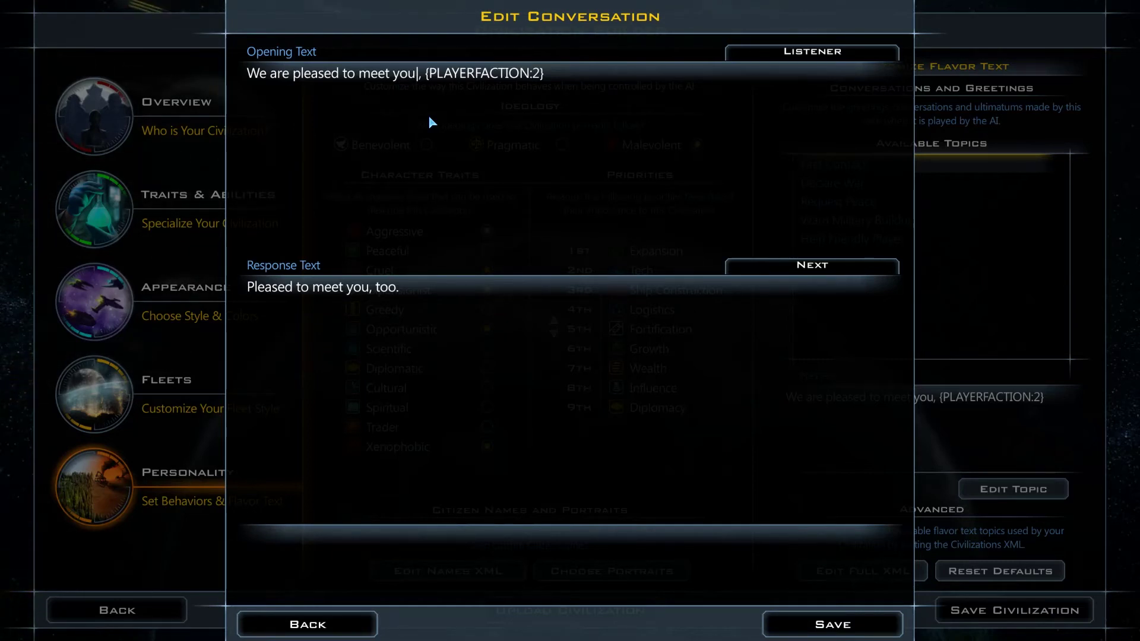
key(BackSpace)
key(BackSpace)
key(BackSpace)
key(BackSpace)
key(BackSpace)
key(BackSpace)
key(BackSpace)
key(BackSpace)
key(BackSpace)
key(BackSpace)
key(BackSpace)
key(BackSpace)
key(BackSpace)
key(BackSpace)
key(BackSpace)
key(BackSpace)
key(BackSpace)
key(BackSpace)
key(BackSpace)
key(BackSpace)
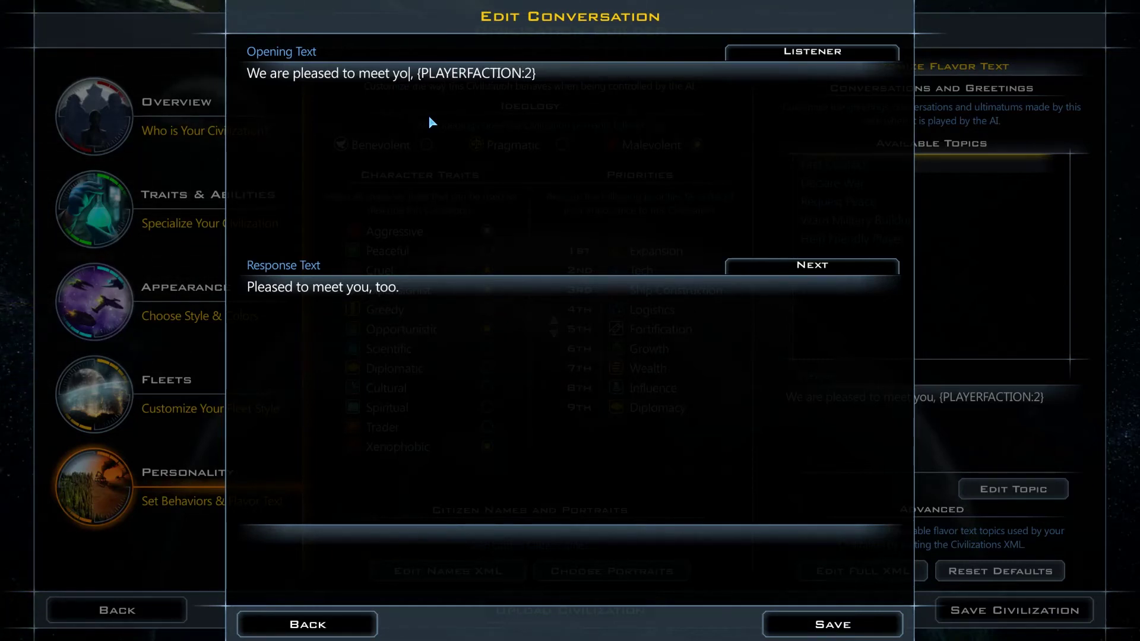
key(BackSpace)
key(BackSpace)
text(It is always a delig)
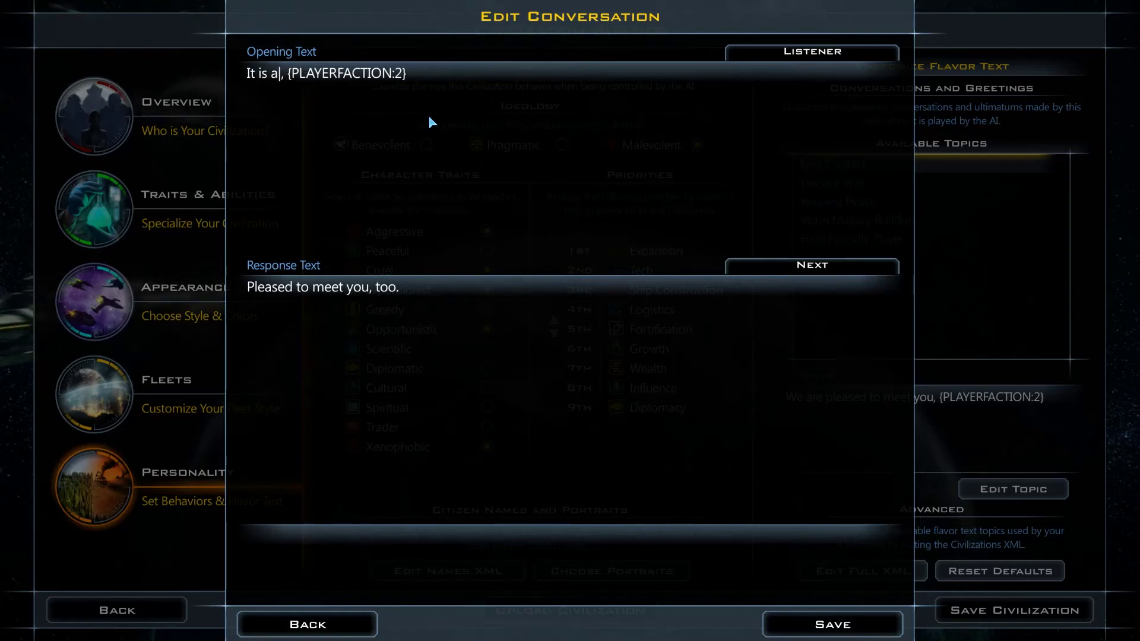
text(ht to meet)
key(BackSpace)
key(BackSpace)
key(BackSpace)
key(BackSpace)
text(encounter weaker-minded )
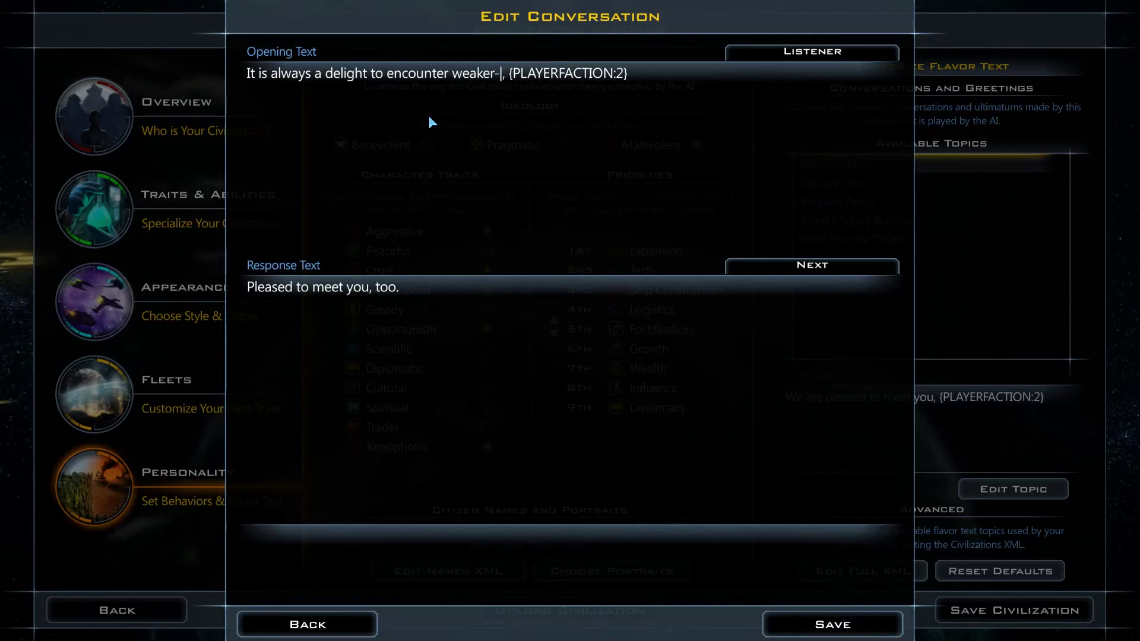
text(beings such as your)
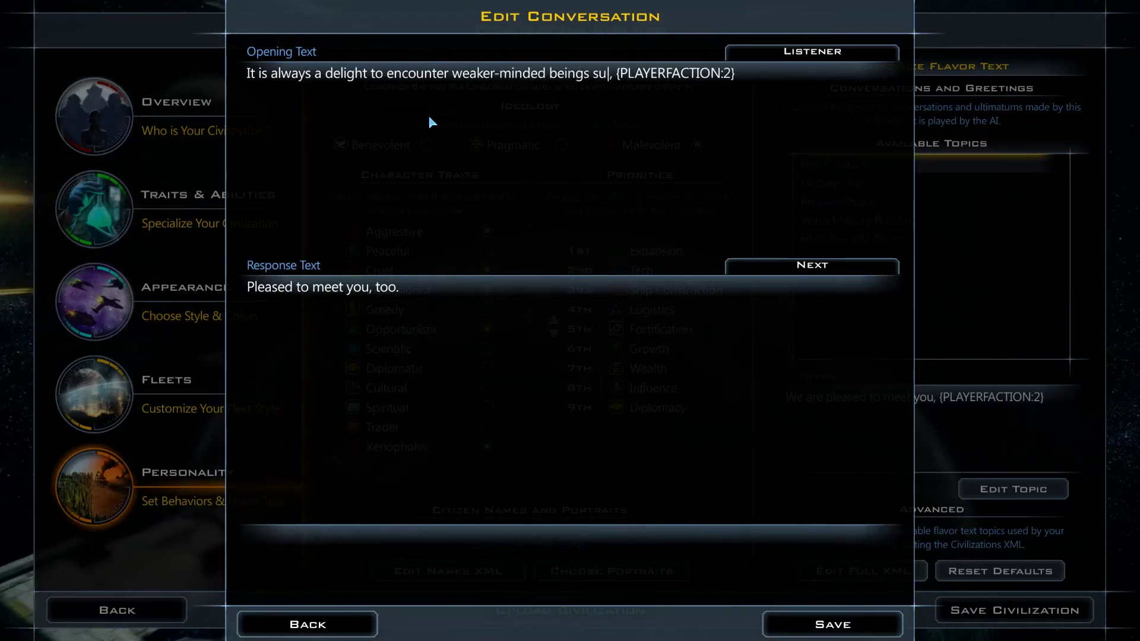
text(selves)
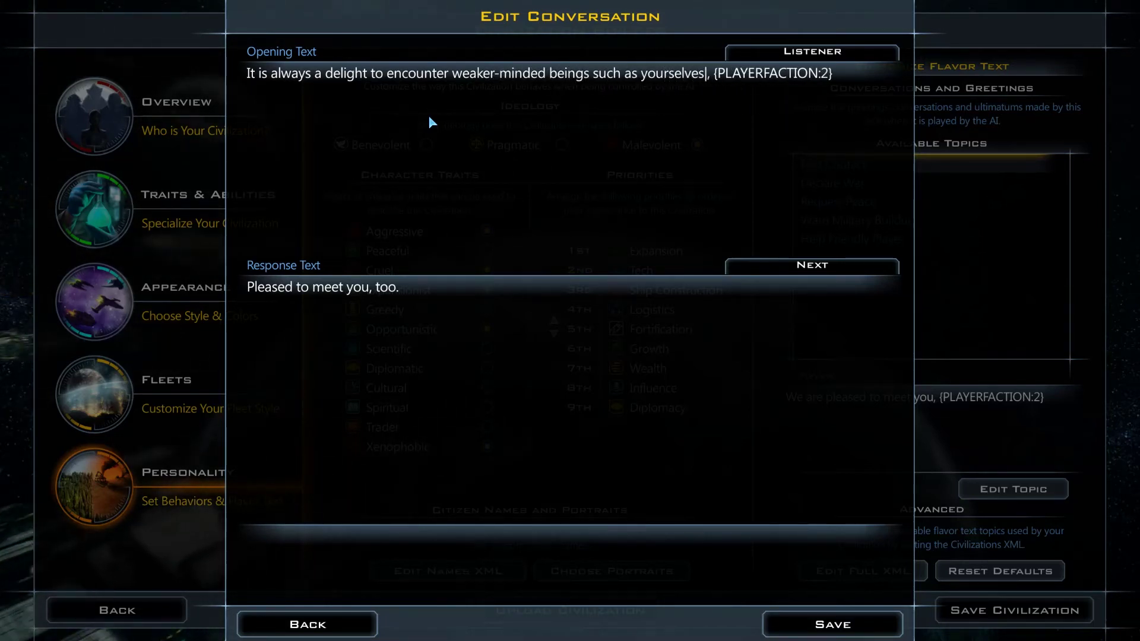
click(832, 625)
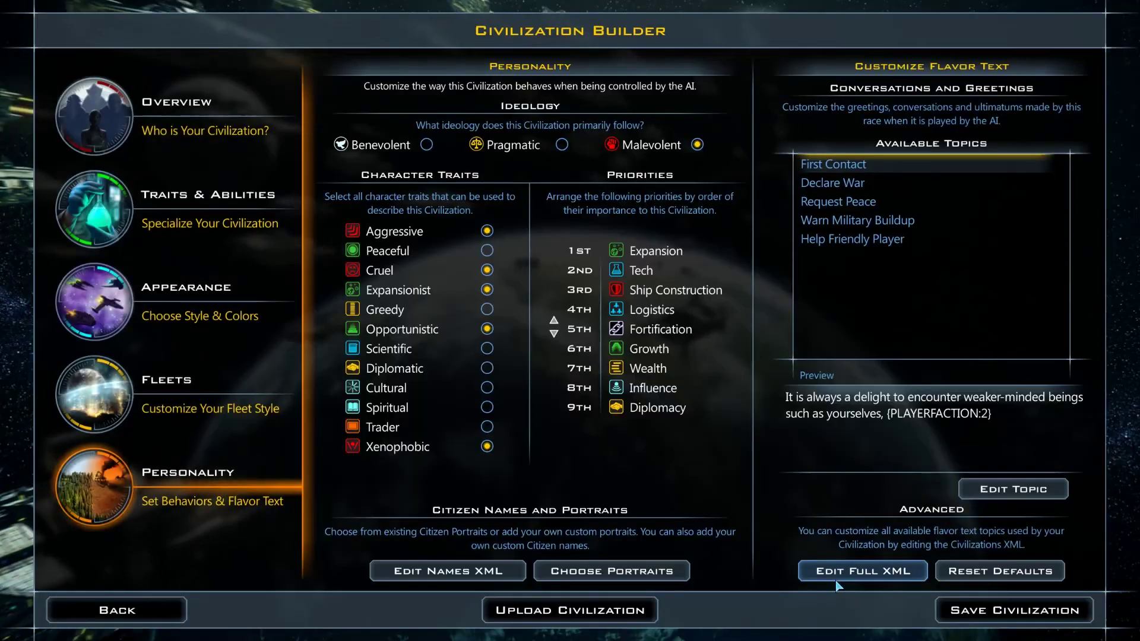
click(833, 571)
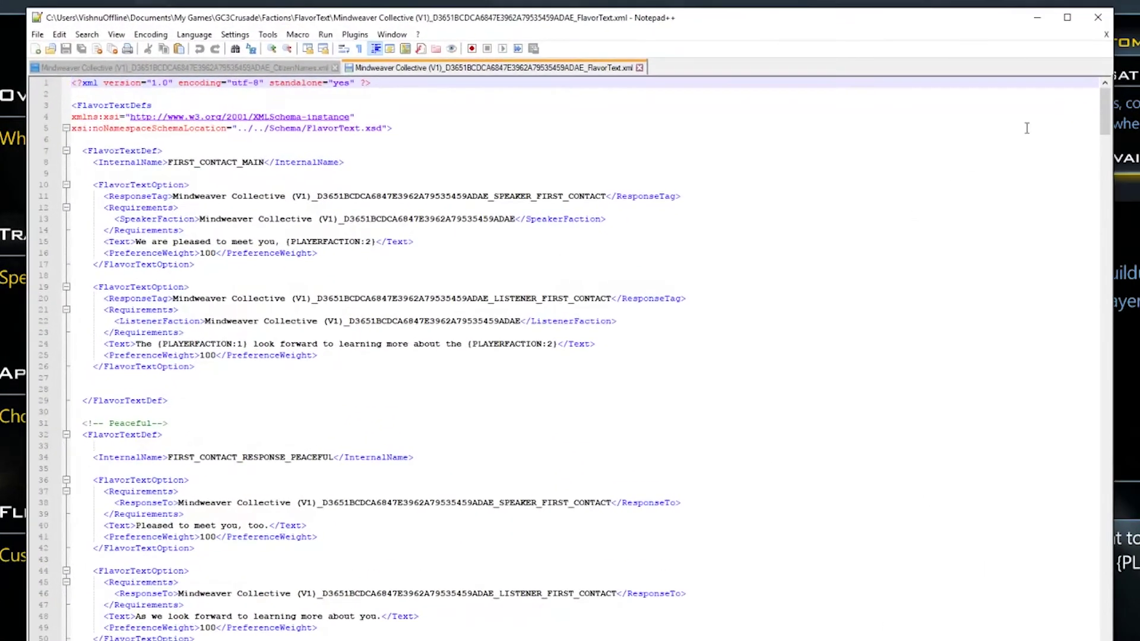
mouse_move(1106, 94)
mouse_down()
mouse_move(1110, 323)
mouse_move(1124, 86)
mouse_up()
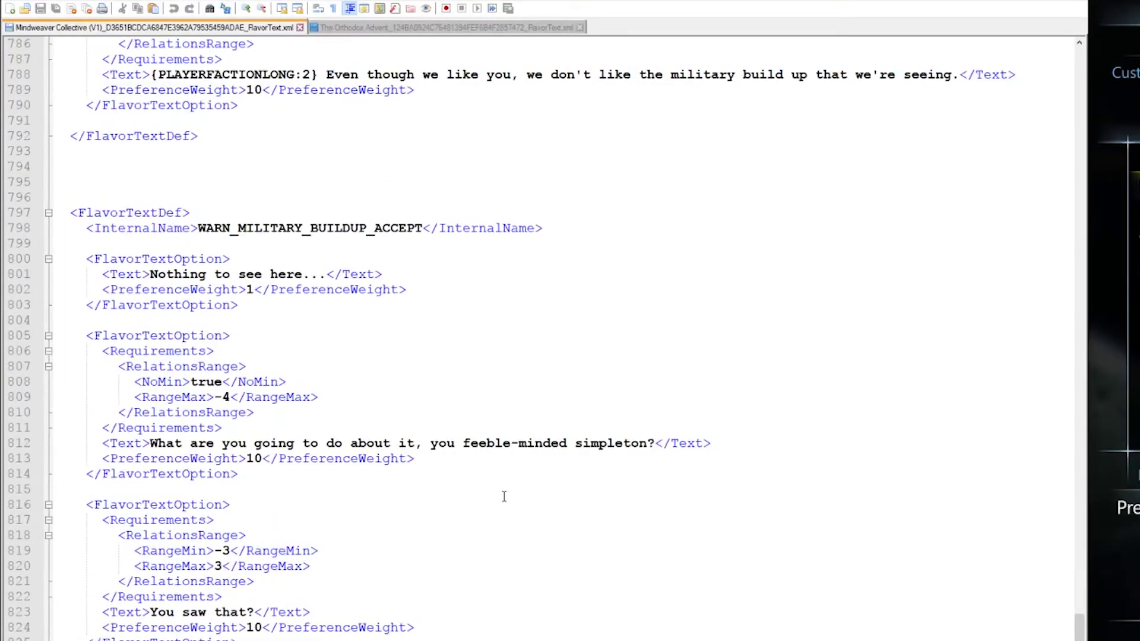
scroll(517, 499, down, 3)
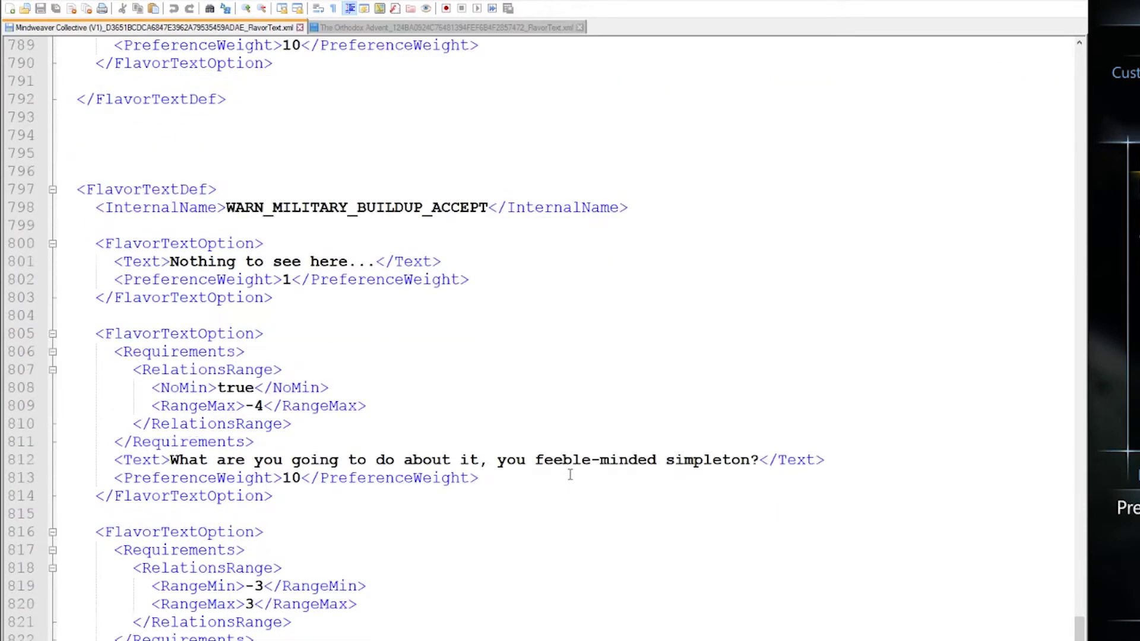
scroll(593, 523, up, 1)
key(F12)
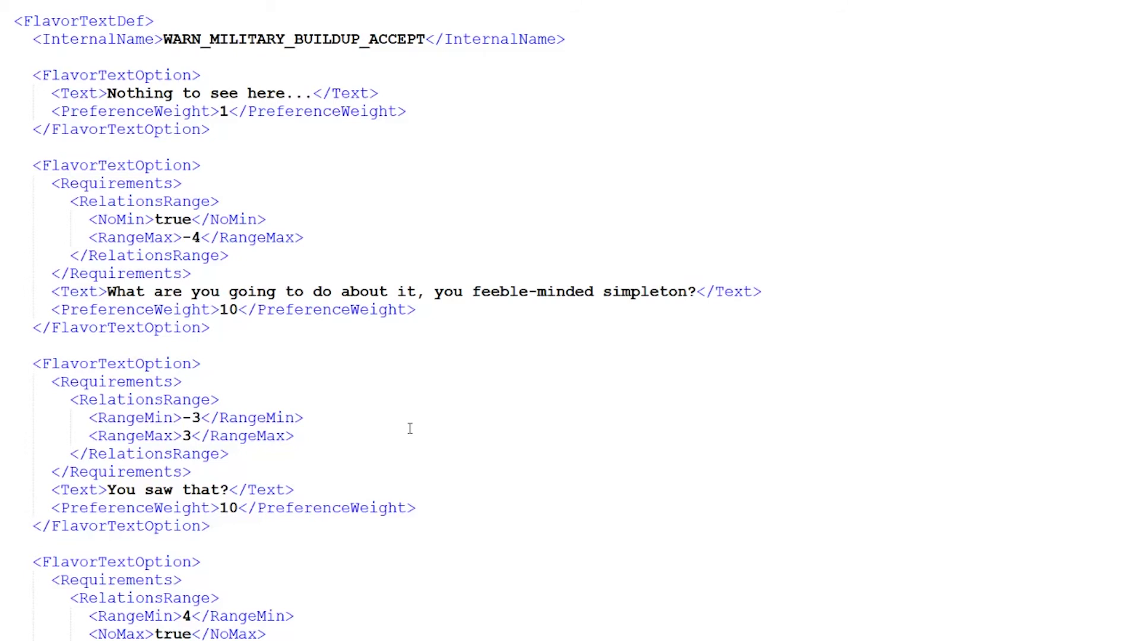
scroll(410, 428, down, 3)
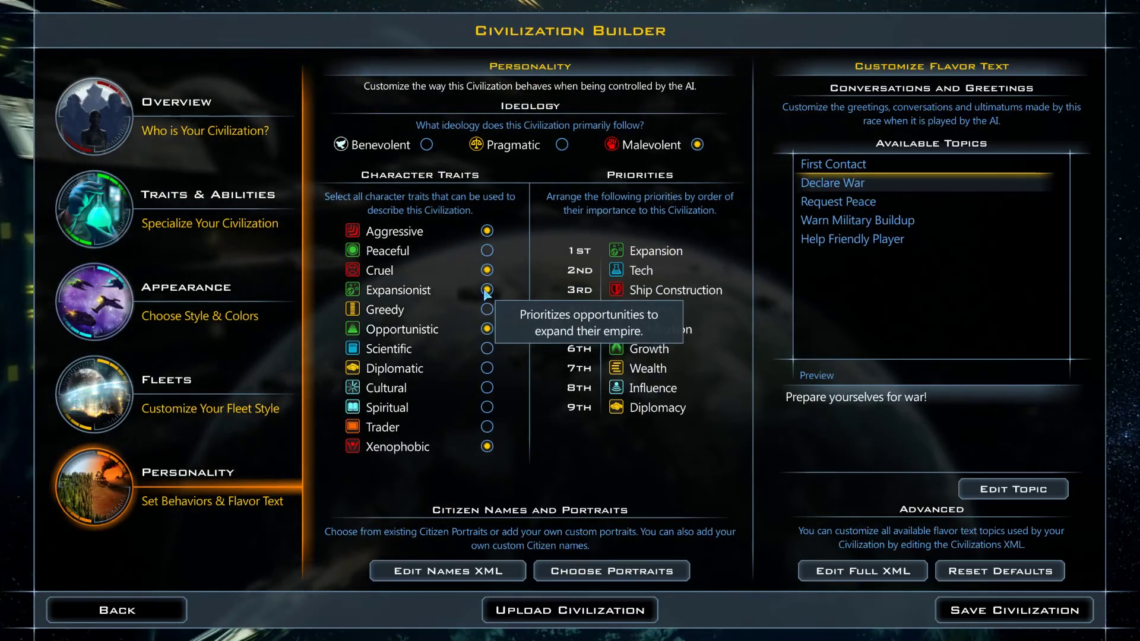
Step: Change the ship callsign on the Overview page to M.C.F
click(98, 127)
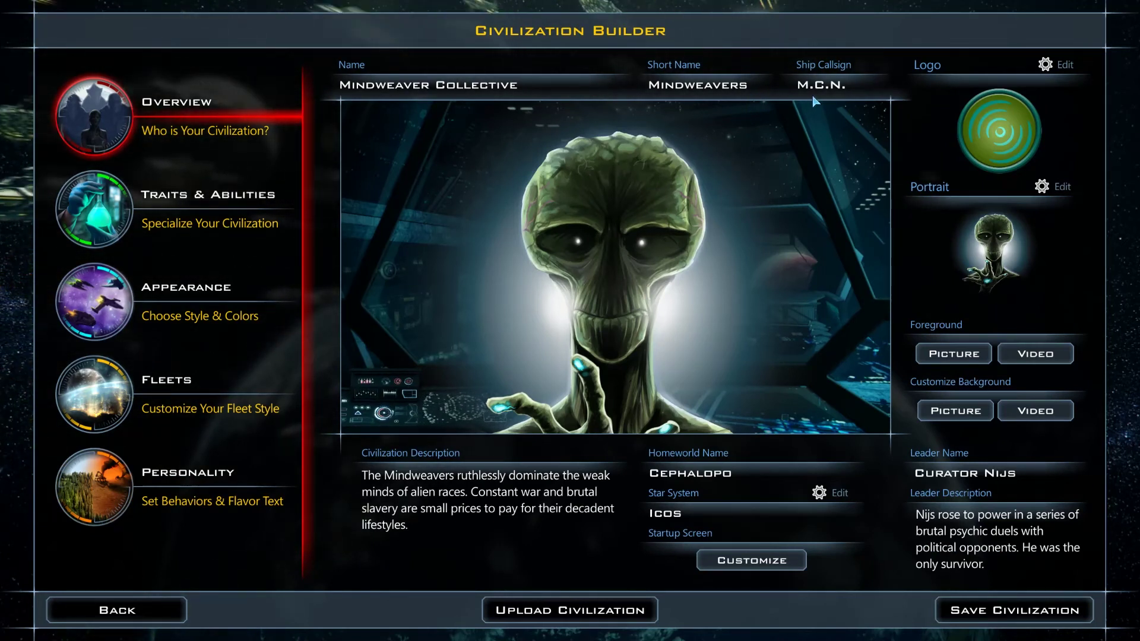
click(856, 84)
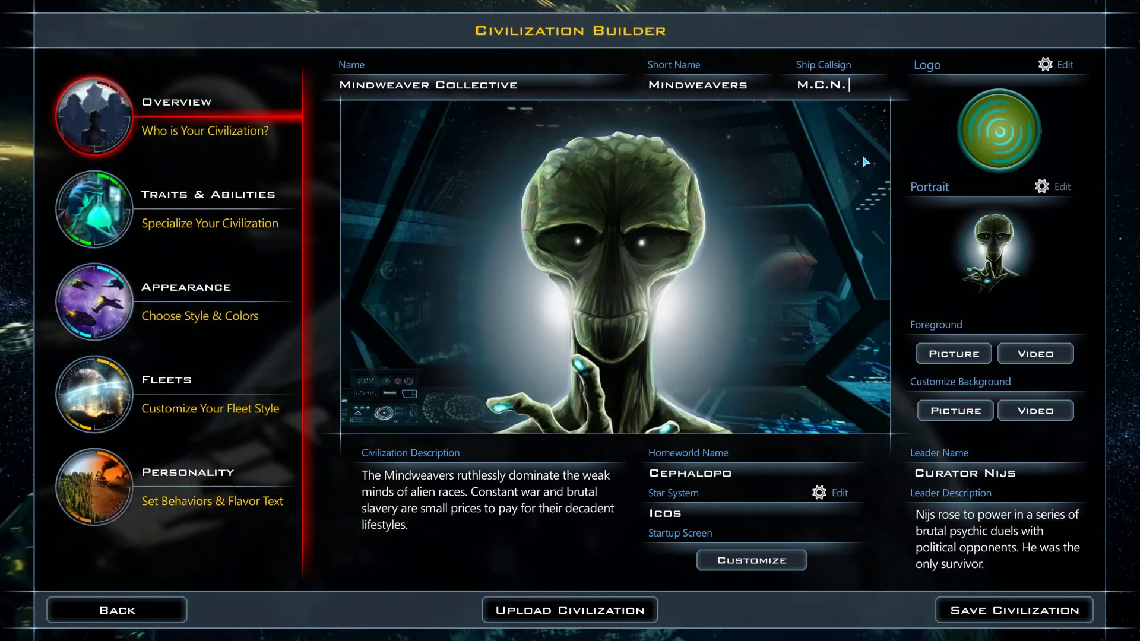
key(BackSpace)
key(BackSpace)
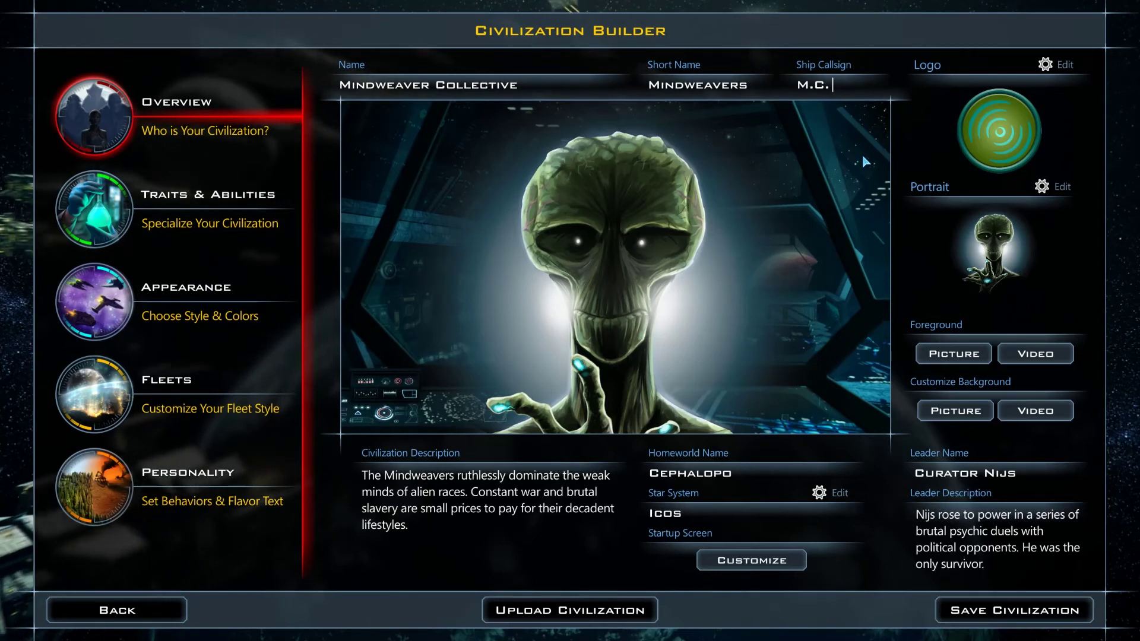
text(F.)
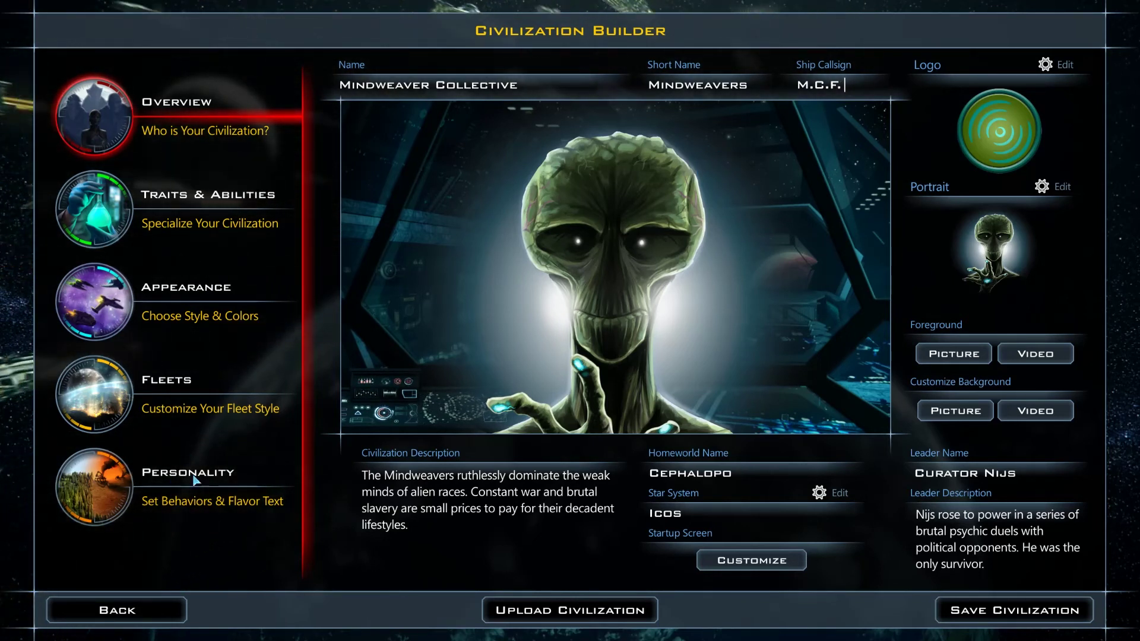
Step: Save the civilization including fleet changes, then reopen Mindweaver Collective for editing
click(968, 613)
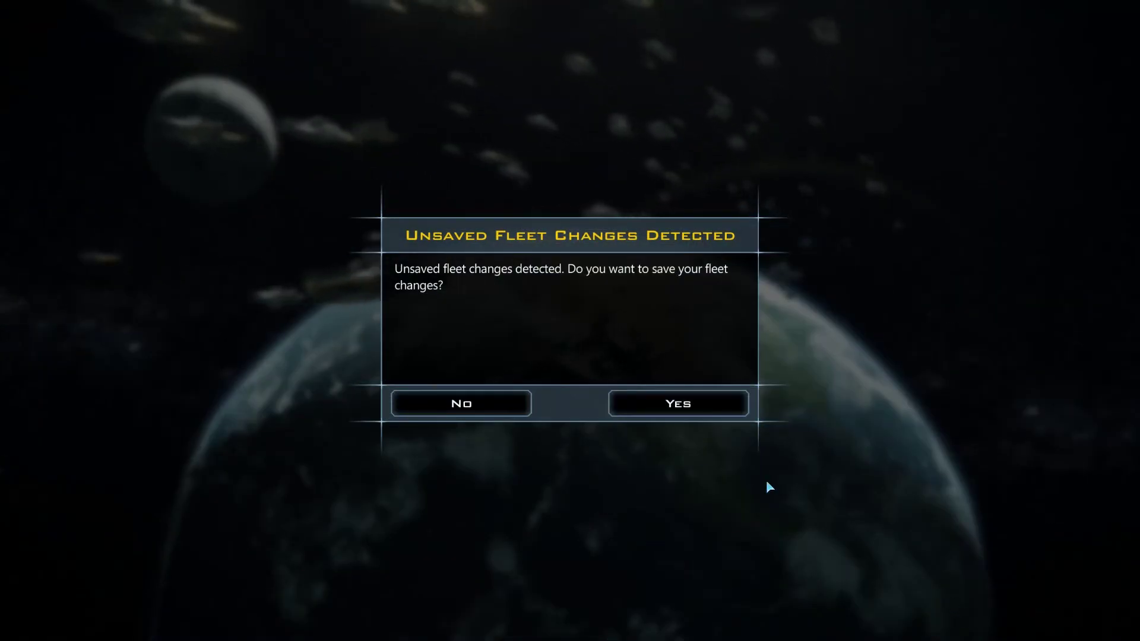
click(647, 406)
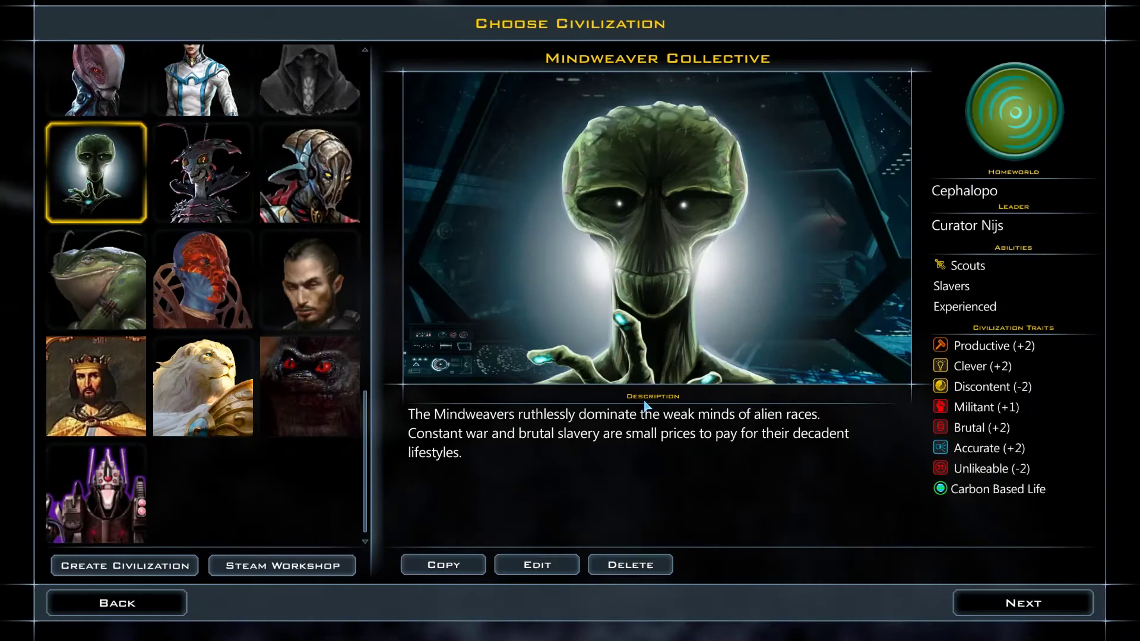
click(539, 564)
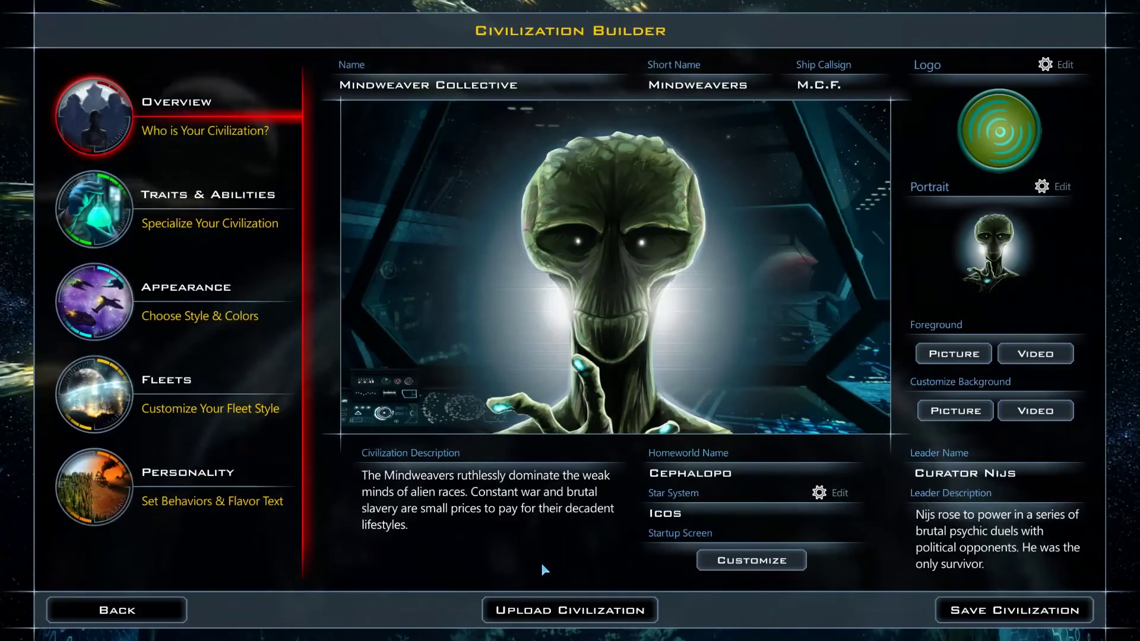
Step: Upload Mindweaver Collective to the Steam Workshop with visibility set to Hidden
click(574, 613)
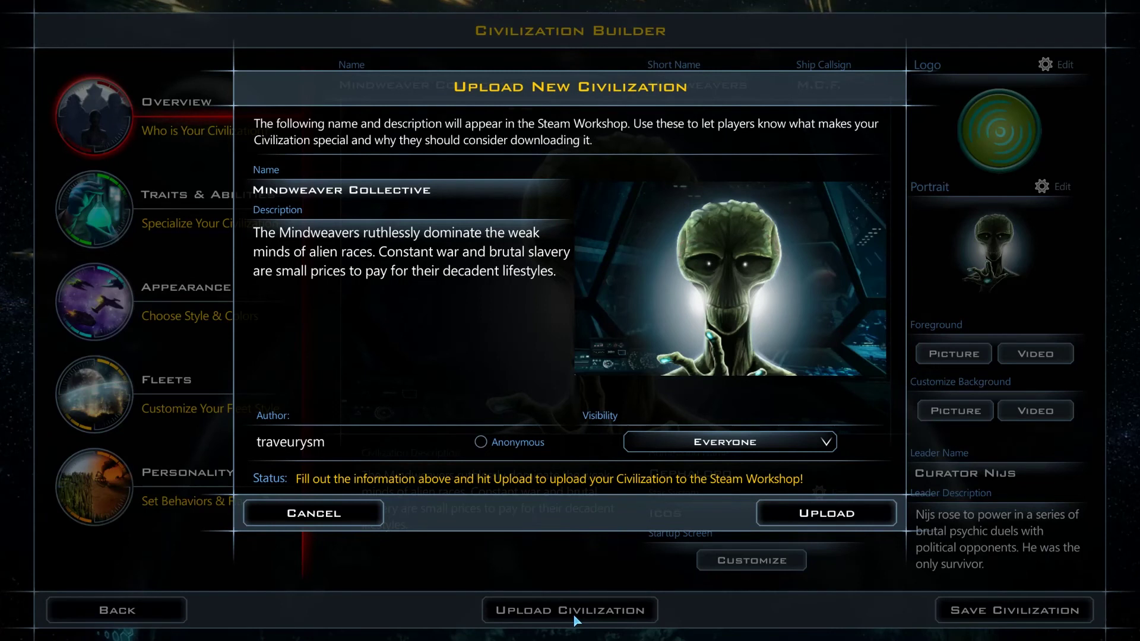
click(725, 442)
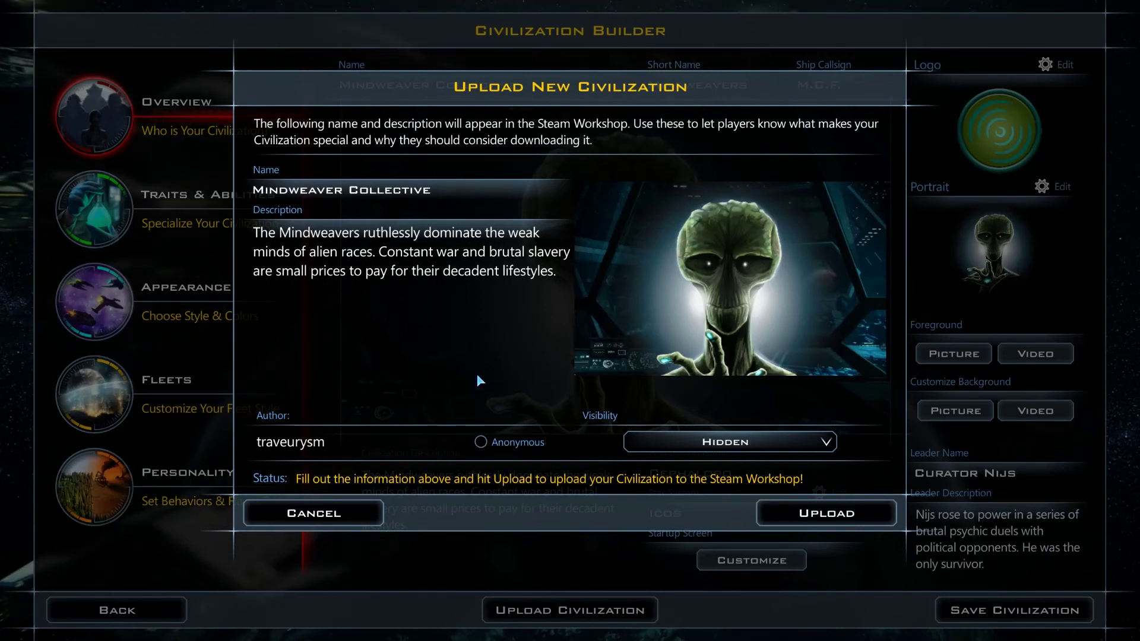
click(855, 514)
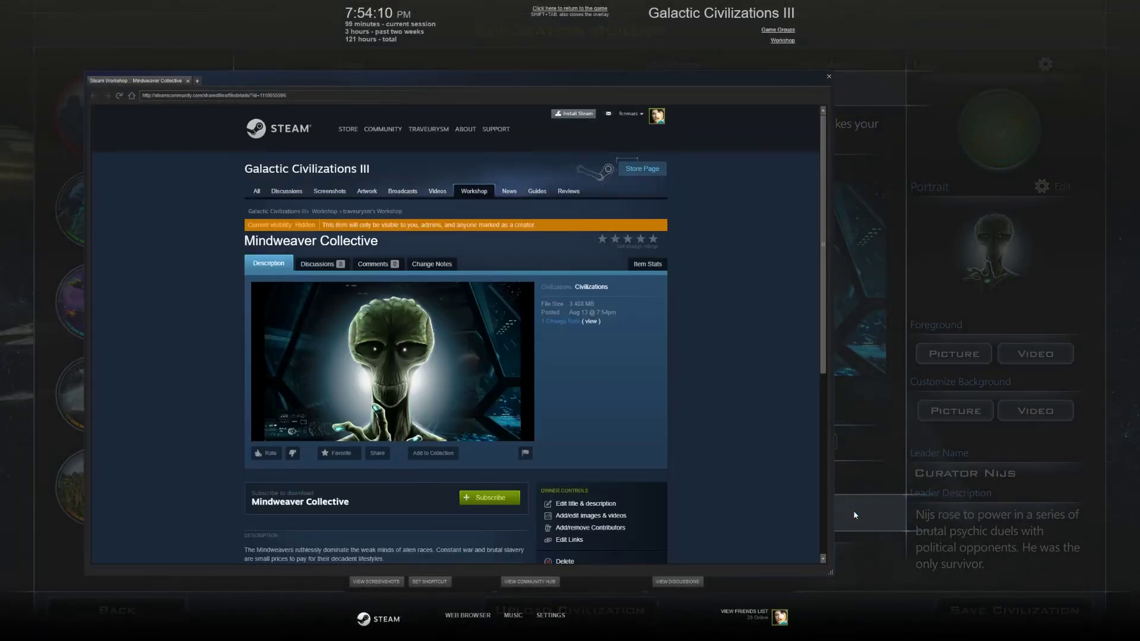
drag(825, 311, 823, 386)
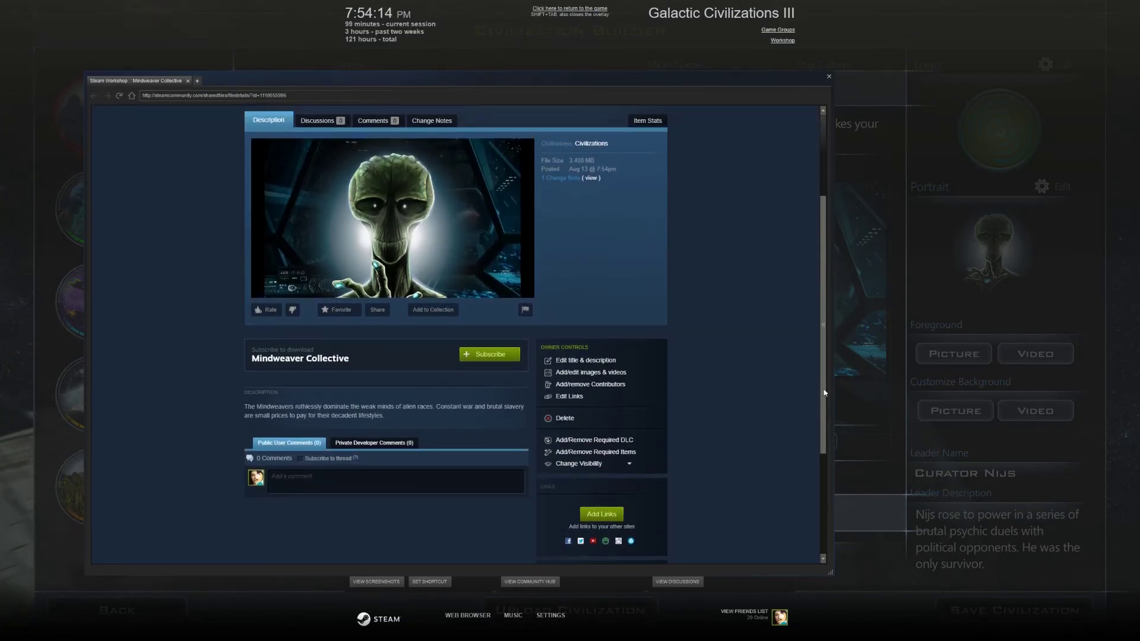
scroll(580, 363, down, 1)
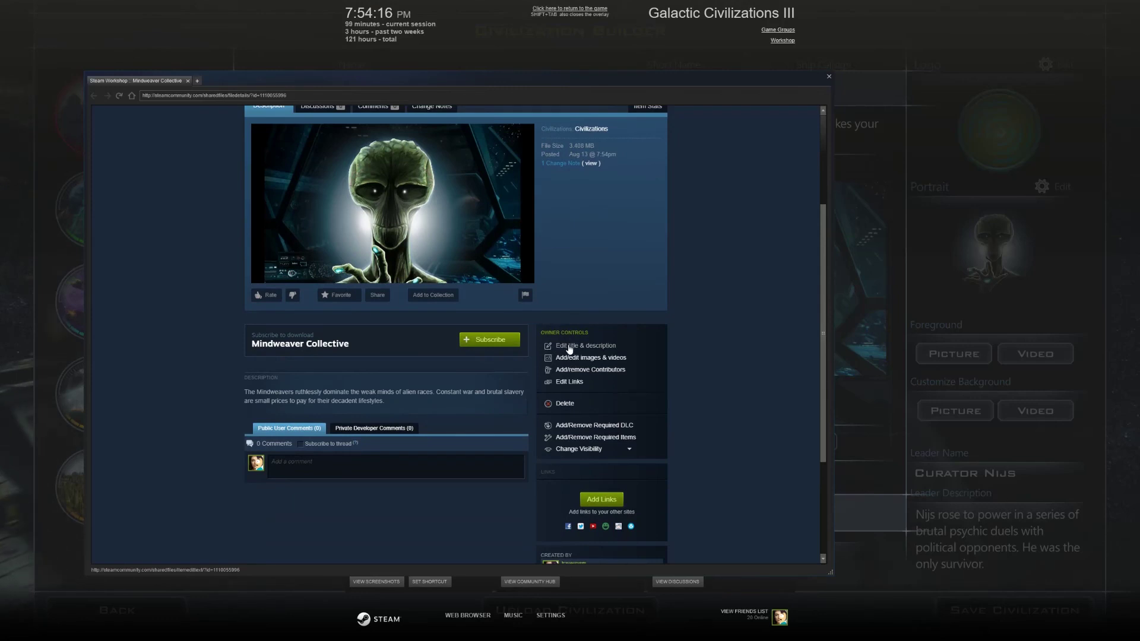
click(573, 346)
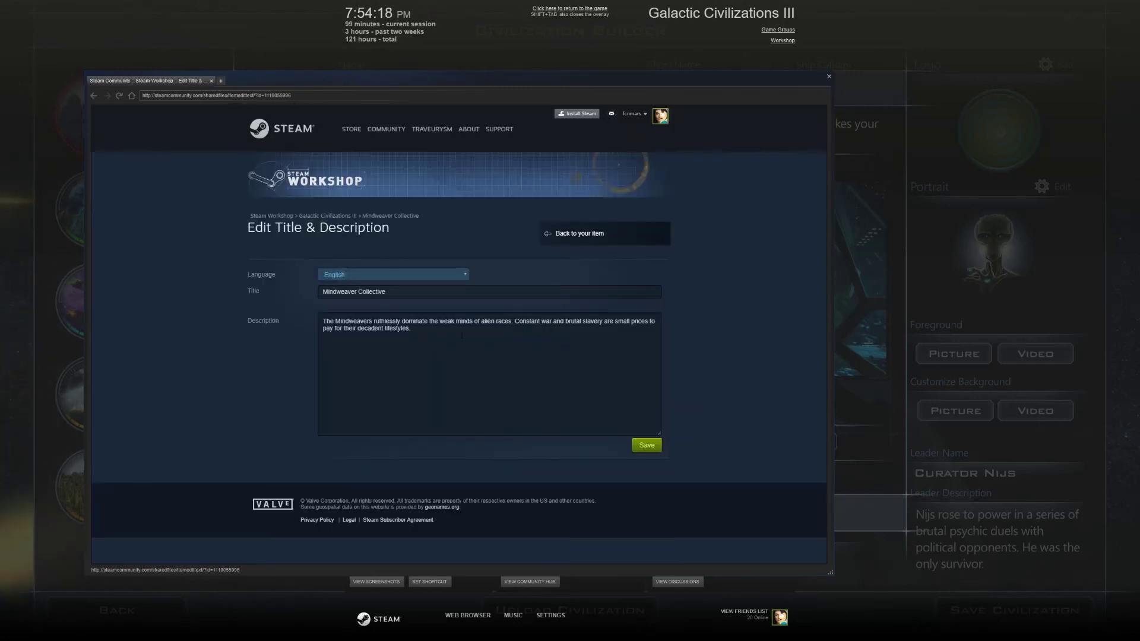
click(93, 96)
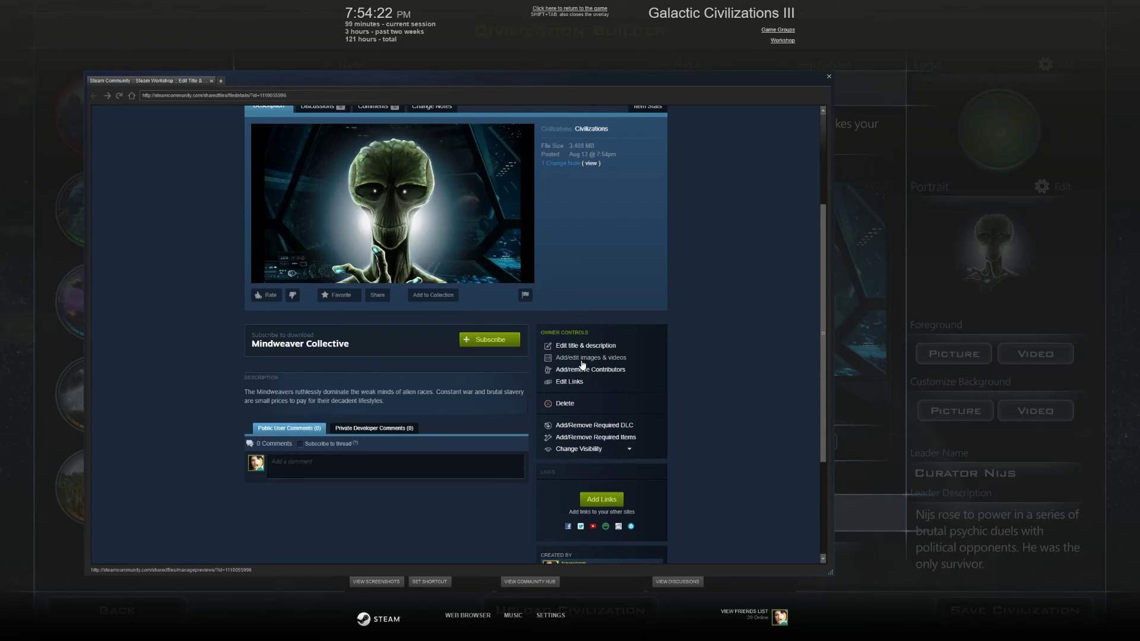
scroll(683, 383, up, 1)
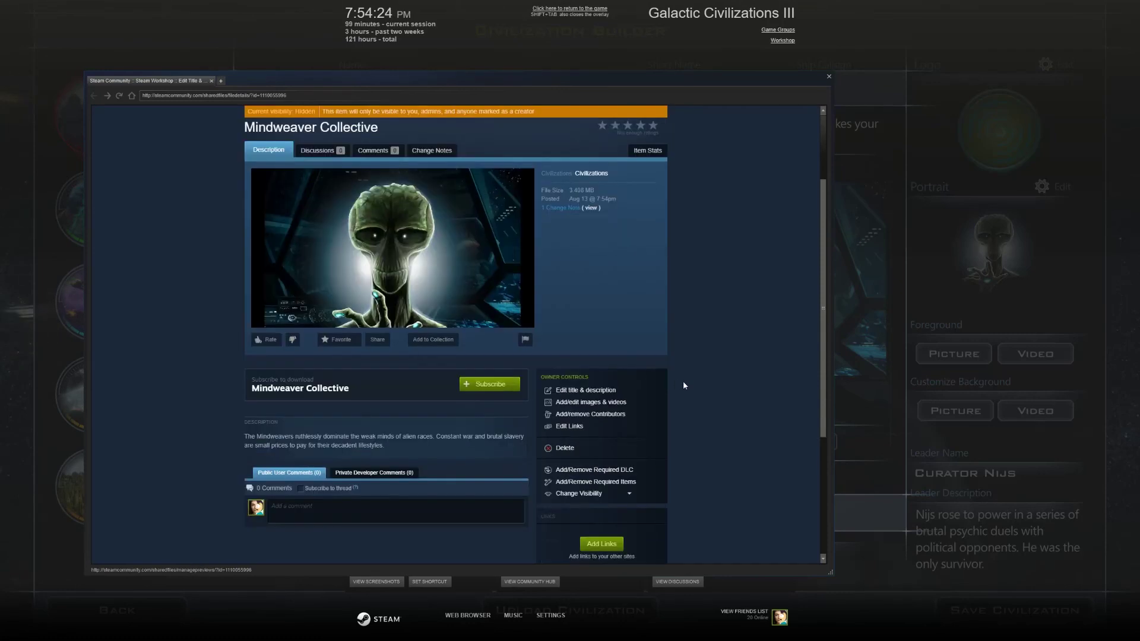